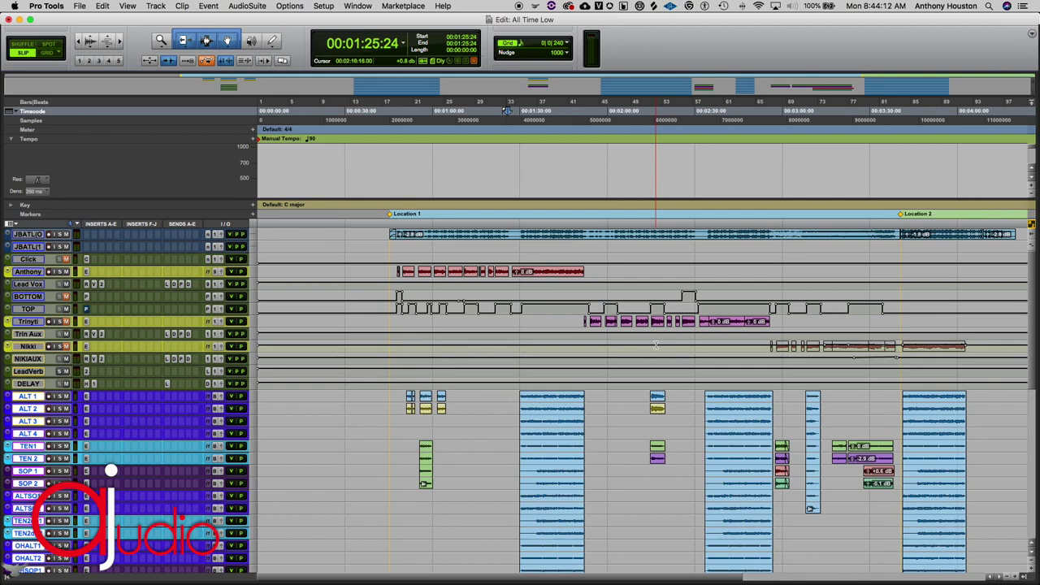
Look over the background vocal clips in the Edit window and their channels in the Mix window, from the ALT to the AHH tracks.
scroll(418, 307, "down", 3)
scroll(417, 307, "right", 3)
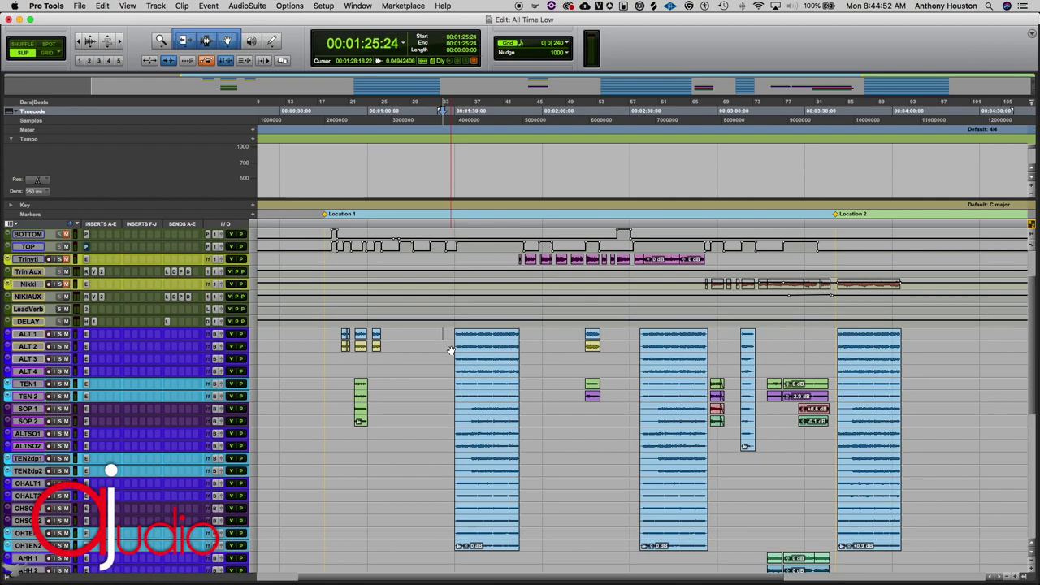
scroll(452, 351, "down", 3)
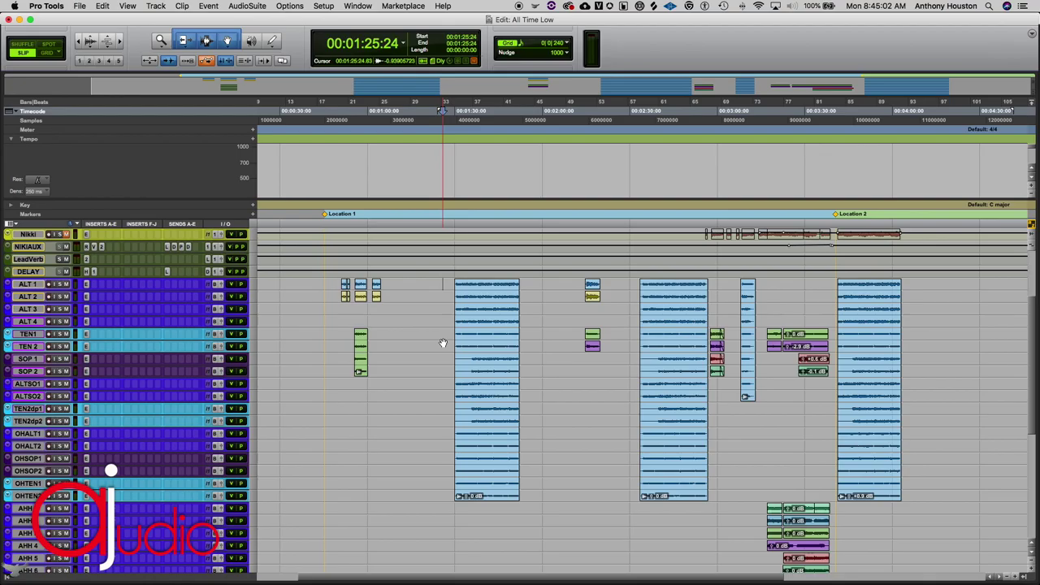
key("super+equal")
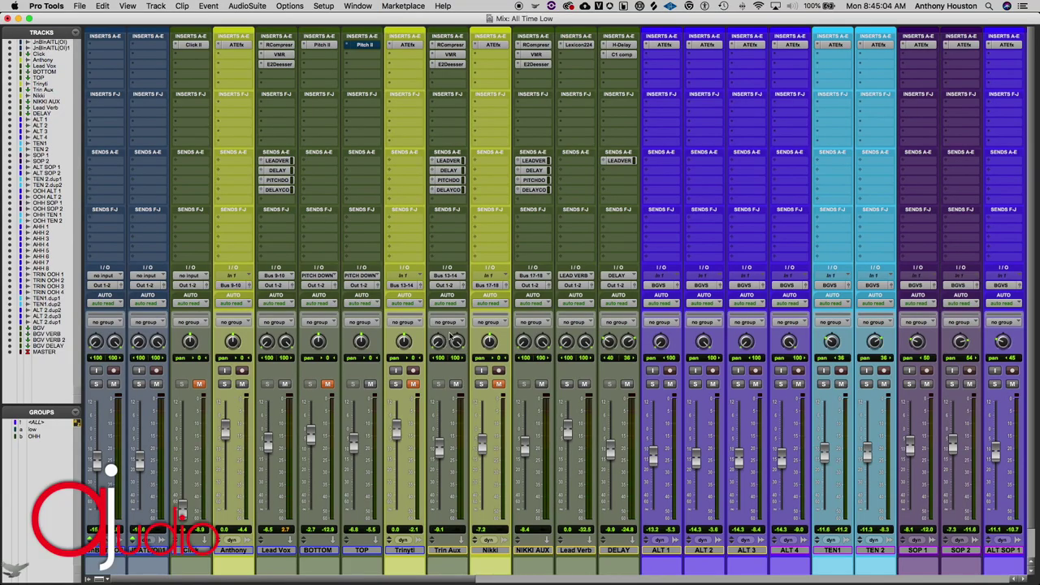
scroll(451, 335, "right", 6)
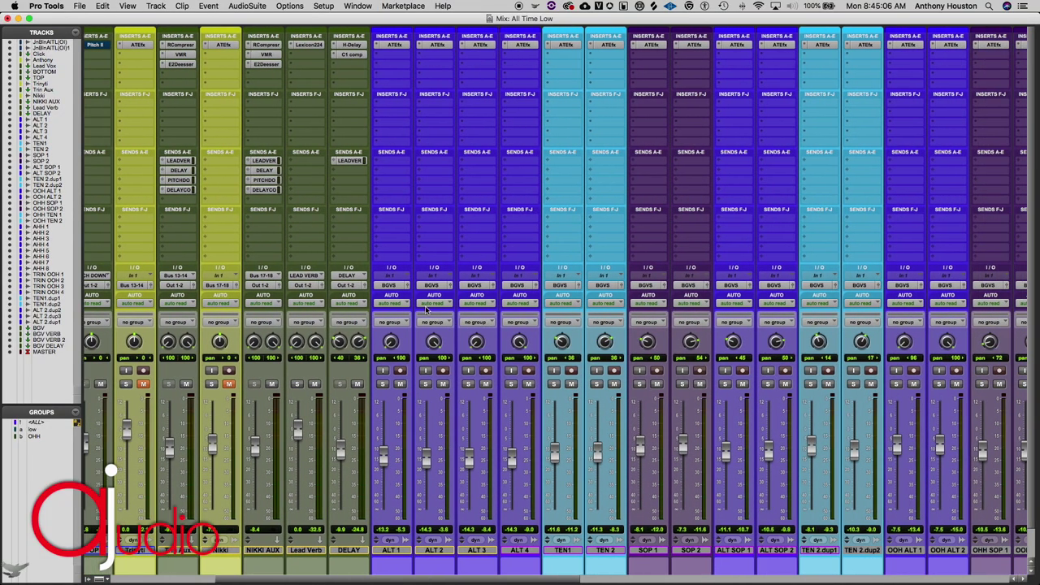
scroll(420, 300, "right", 6)
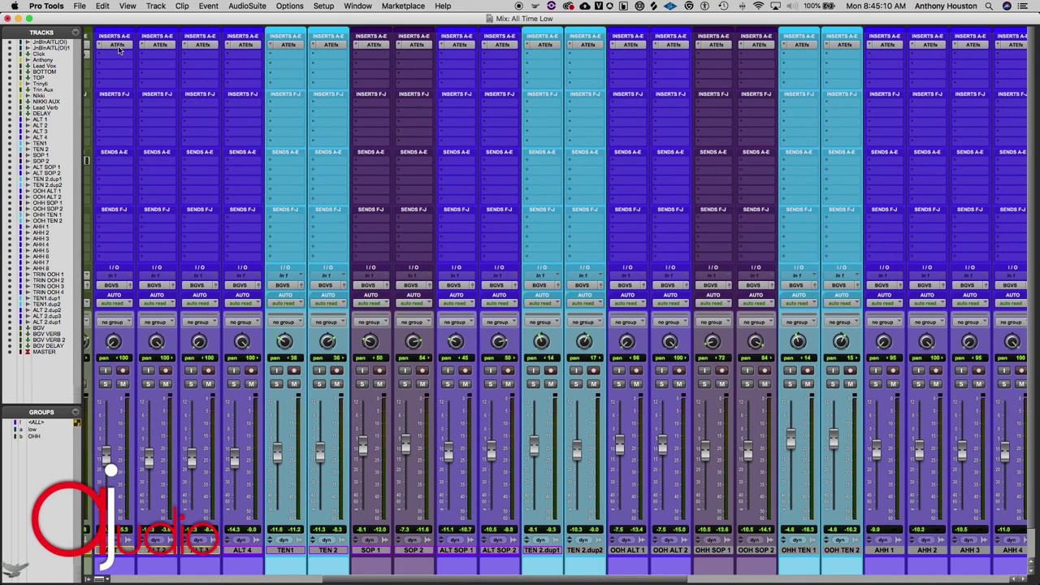
scroll(317, 91, "right", 1)
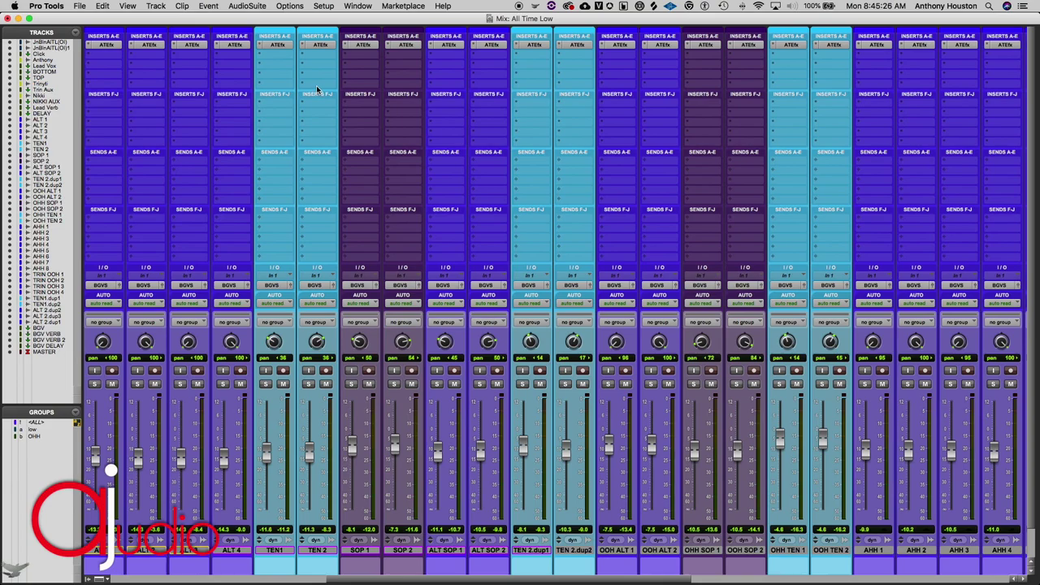
scroll(317, 89, "right", 5)
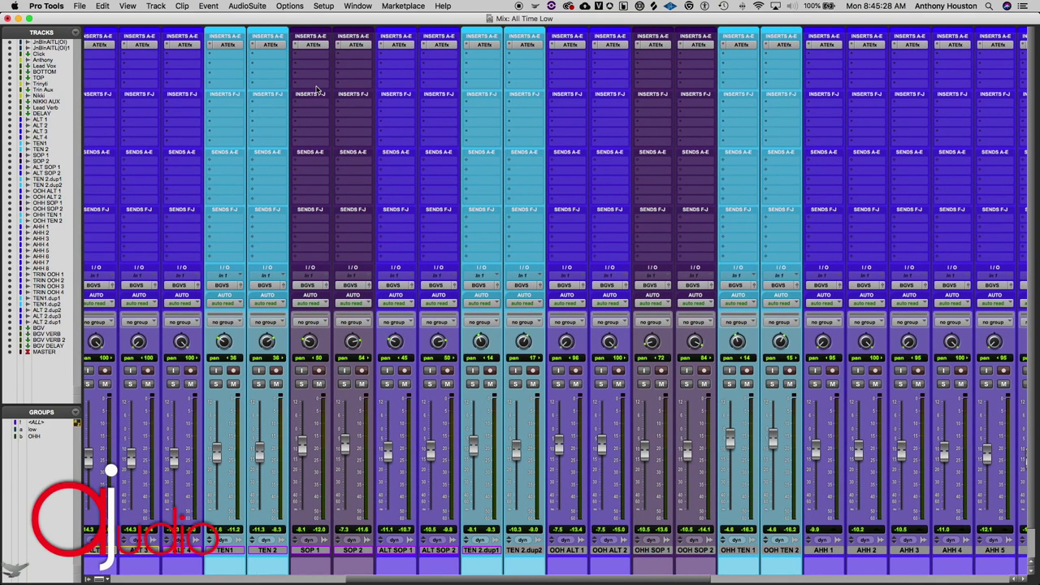
scroll(317, 89, "left", 5)
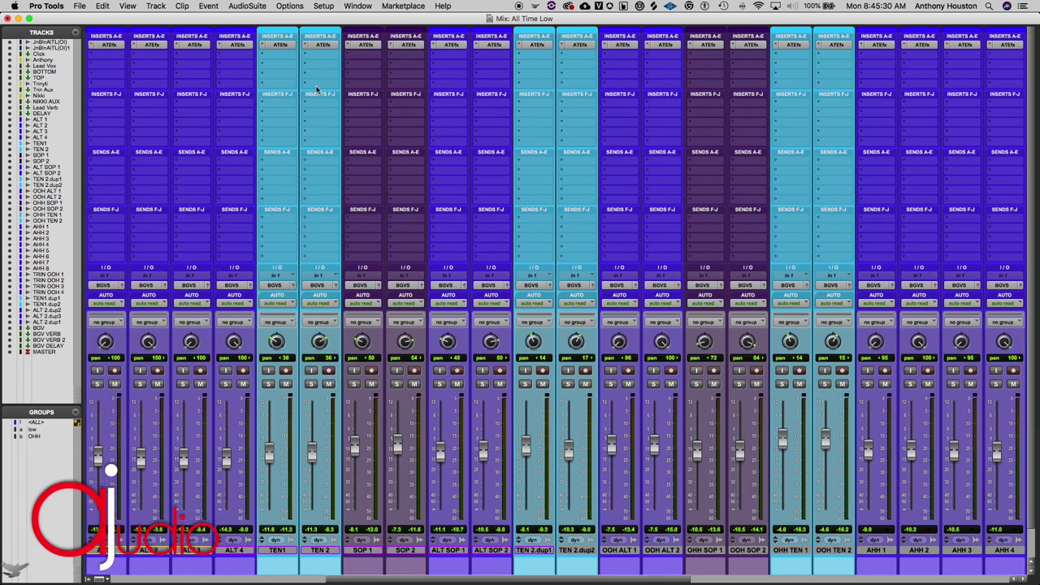
scroll(317, 89, "right", 8)
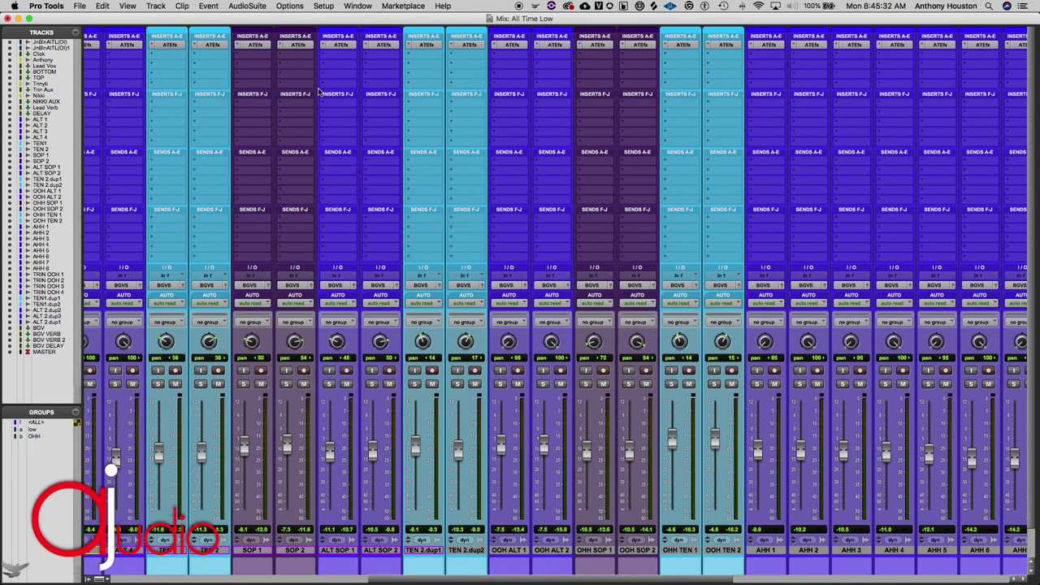
scroll(319, 92, "right", 6)
scroll(322, 92, "right", 4)
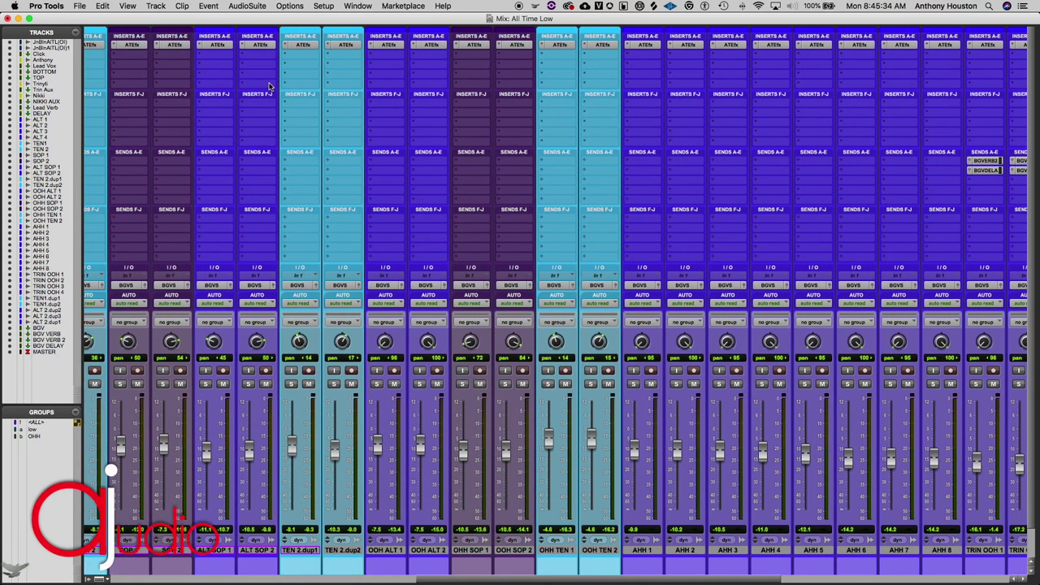
scroll(269, 86, "left", 20)
scroll(186, 298, "right", 20)
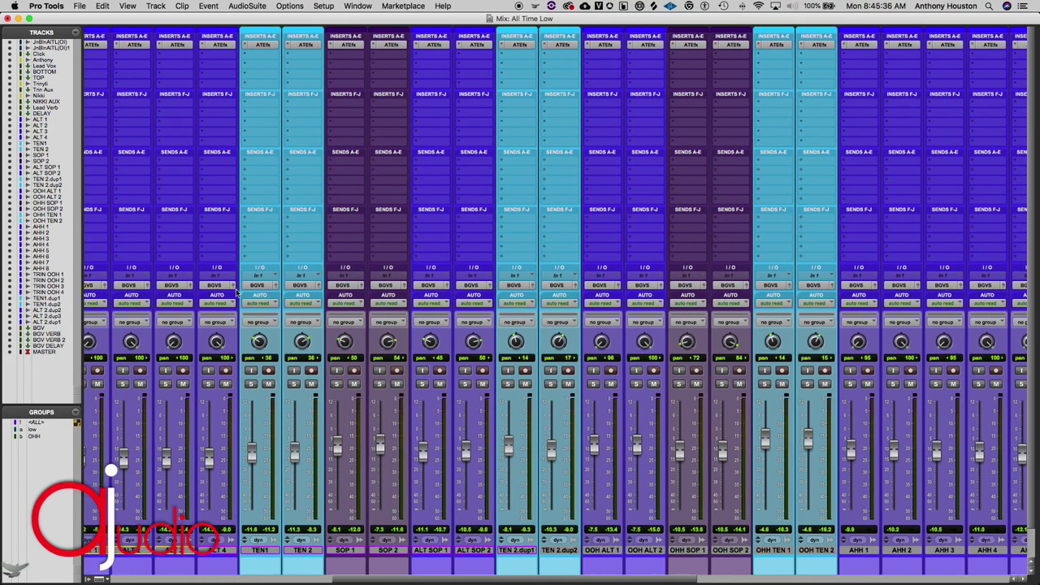
scroll(262, 291, "right", 20)
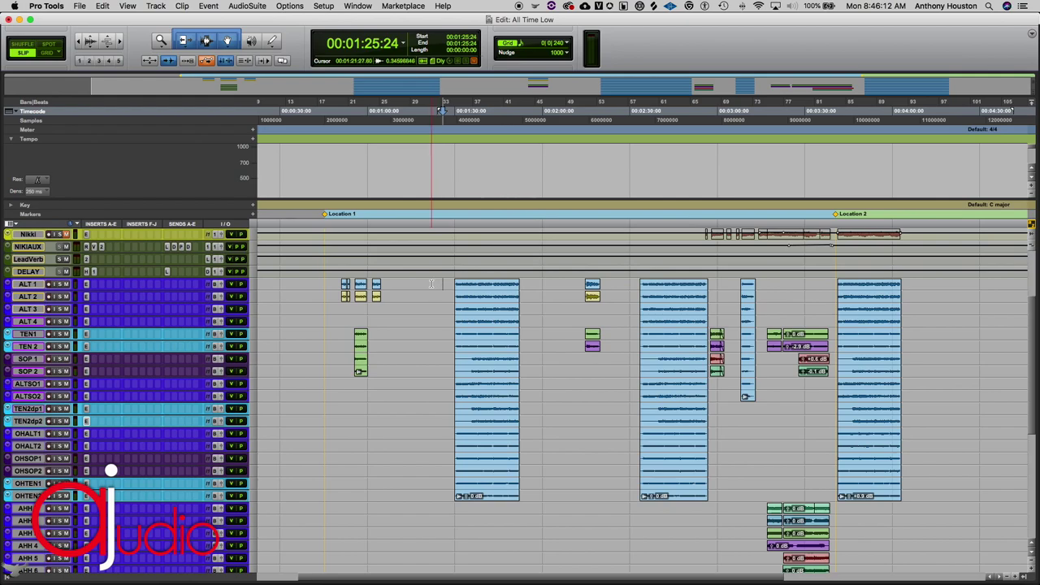
Play from 1:21:27, just before the first large background vocal block, and review the mixer channels through to the BGV auxes and MASTER.
left_click(431, 283)
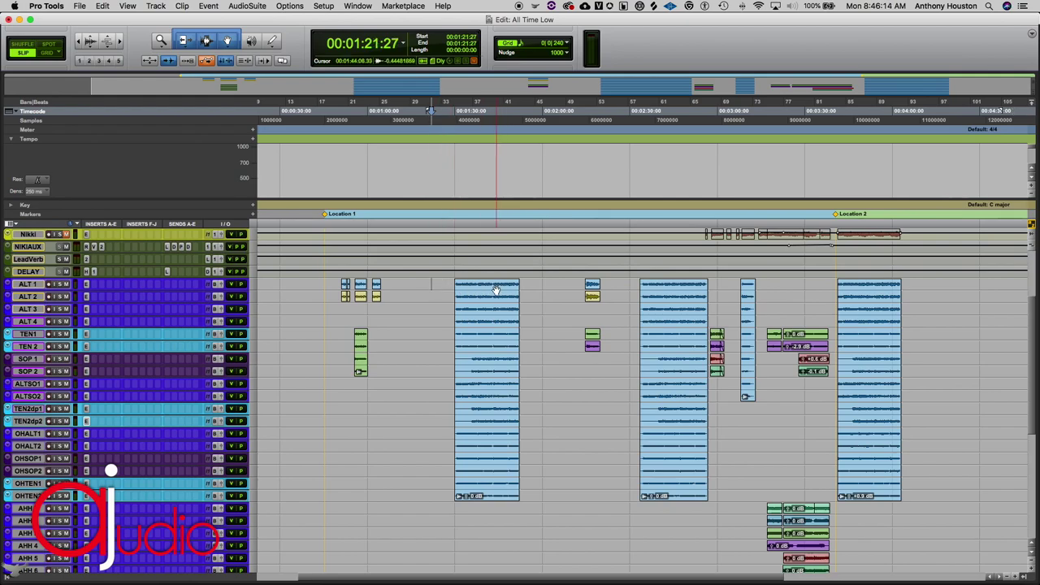
key("space")
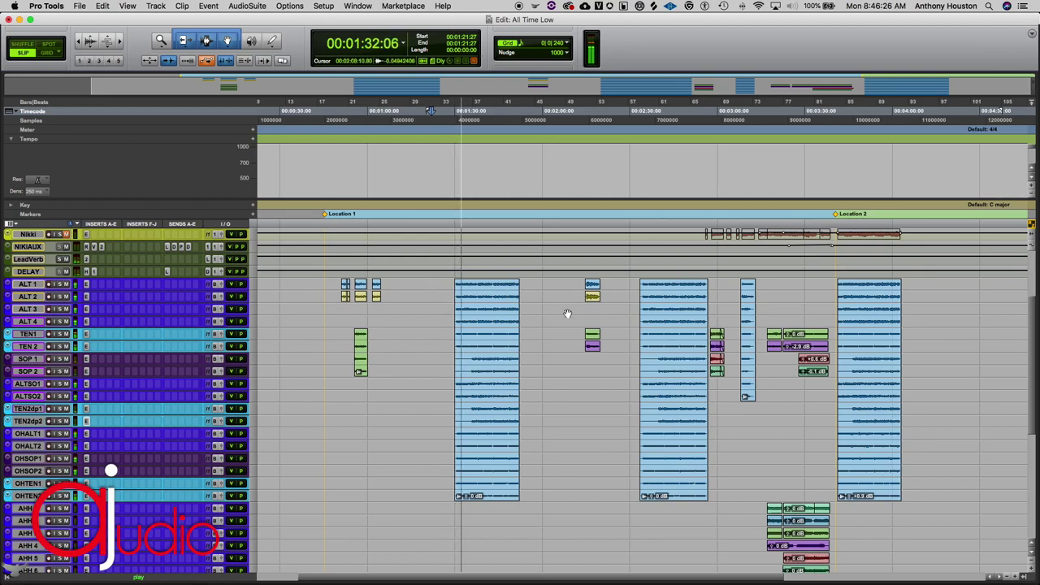
key("super+equal")
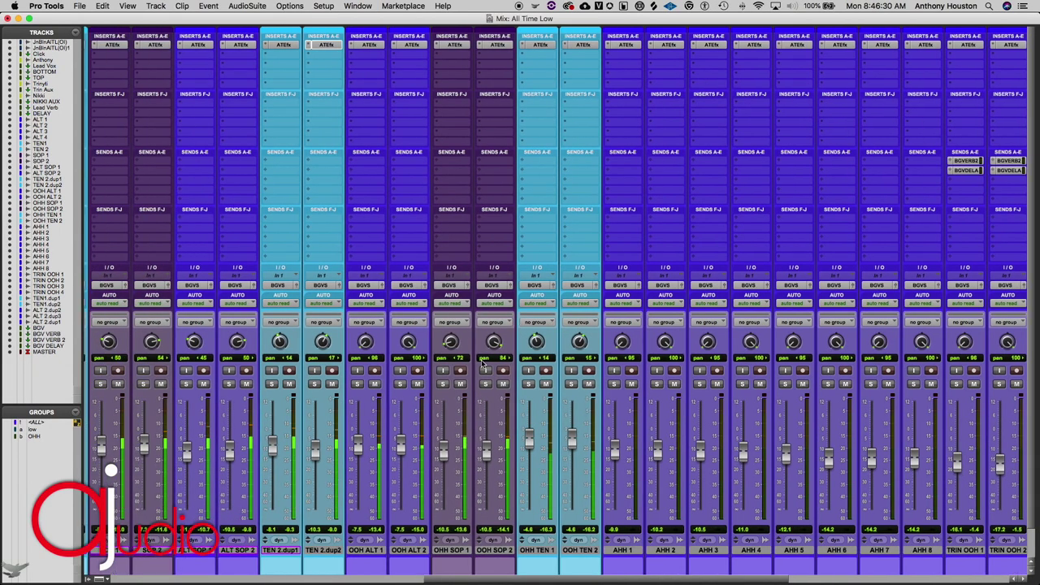
scroll(480, 358, "left", 5)
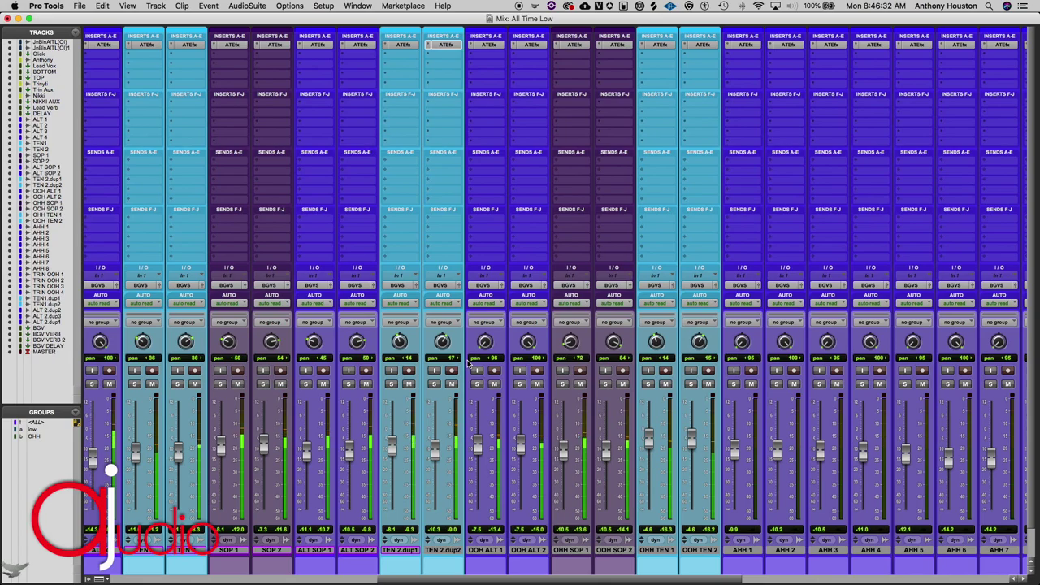
scroll(469, 363, "left", 5)
scroll(469, 363, "left", 4)
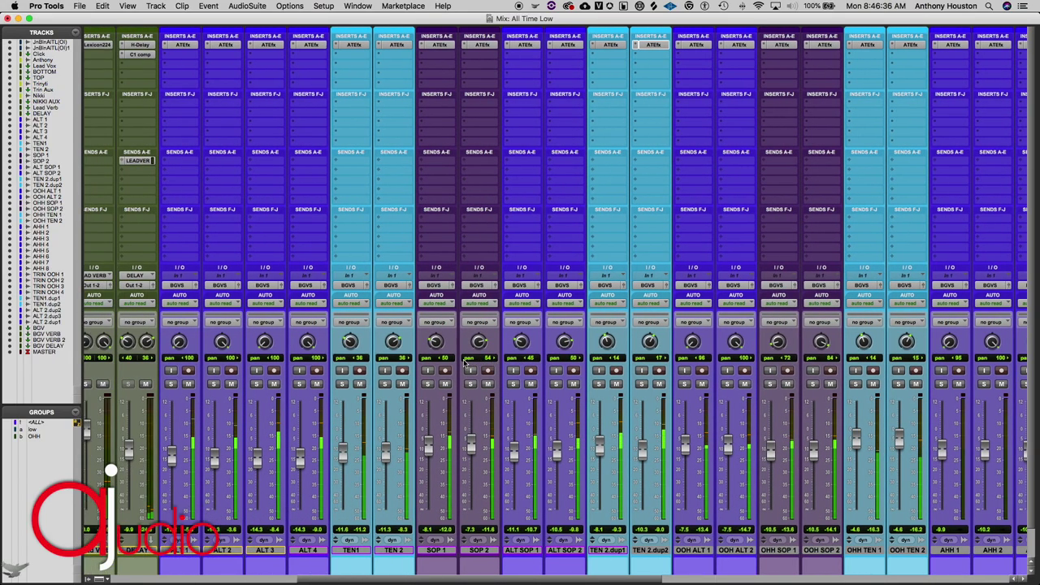
scroll(469, 363, "left", 10)
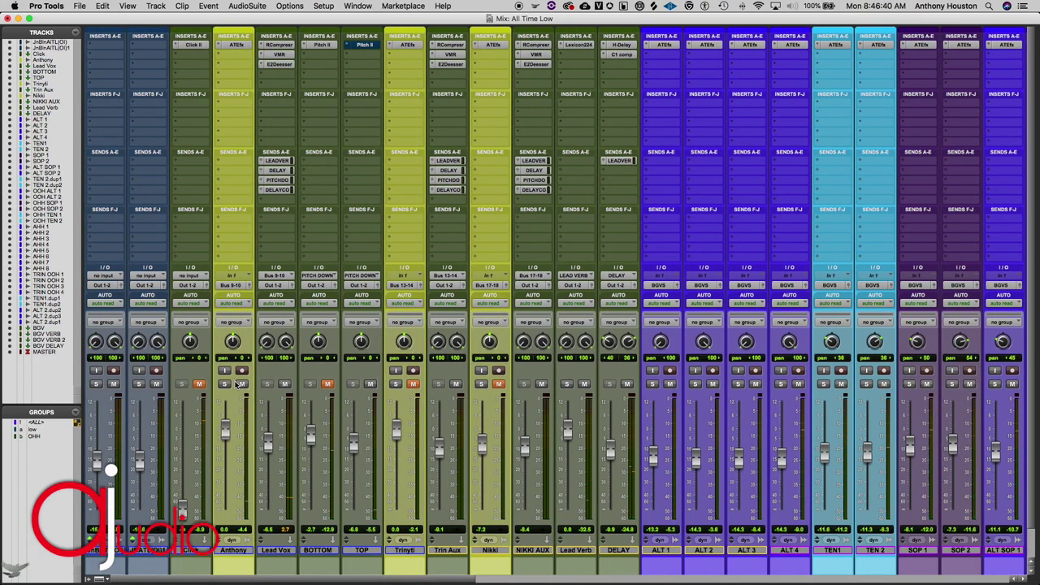
scroll(473, 339, "right", 18)
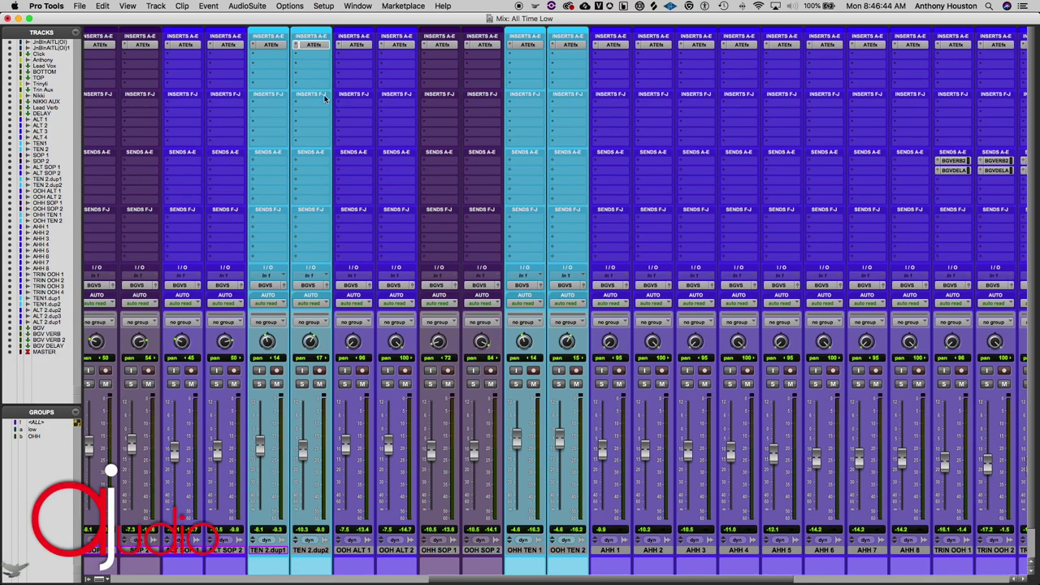
scroll(385, 110, "right", 12)
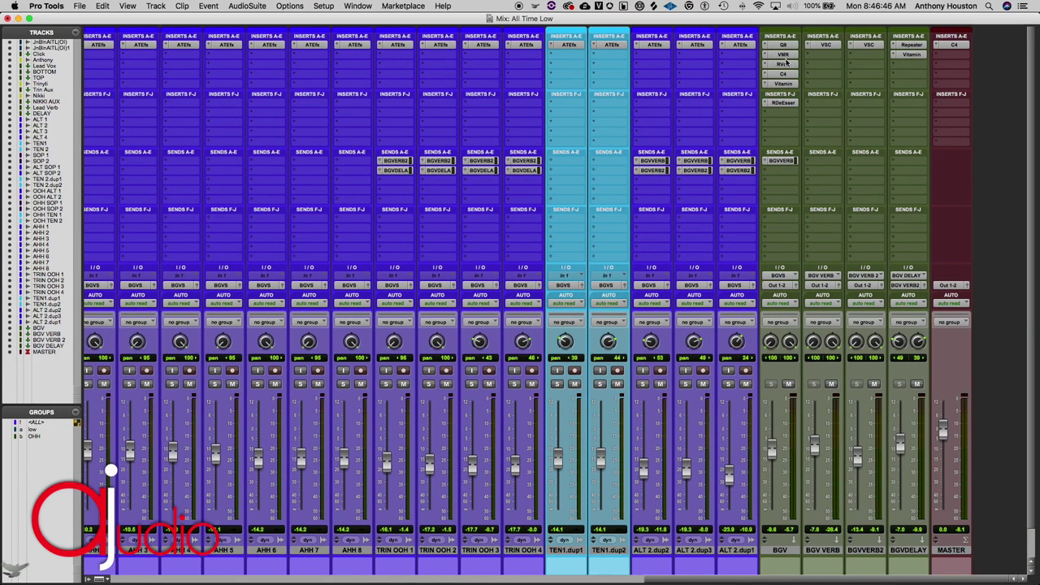
scroll(664, 120, "left", 2)
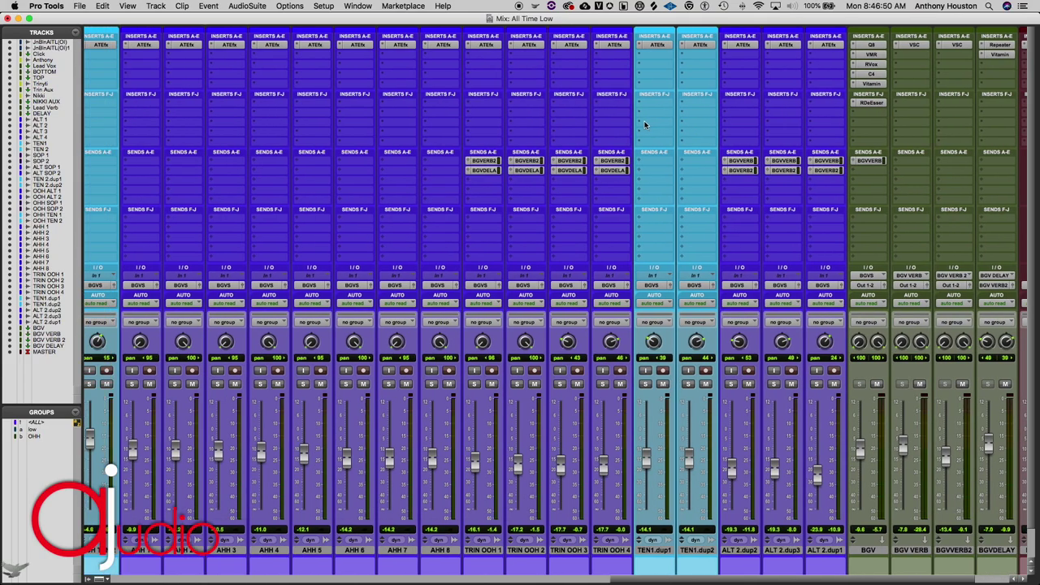
Select the first large block of stacked background vocal clips in the Edit window and play it, checking the lead tracks above.
key("super+equal")
left_click(499, 291)
key("space")
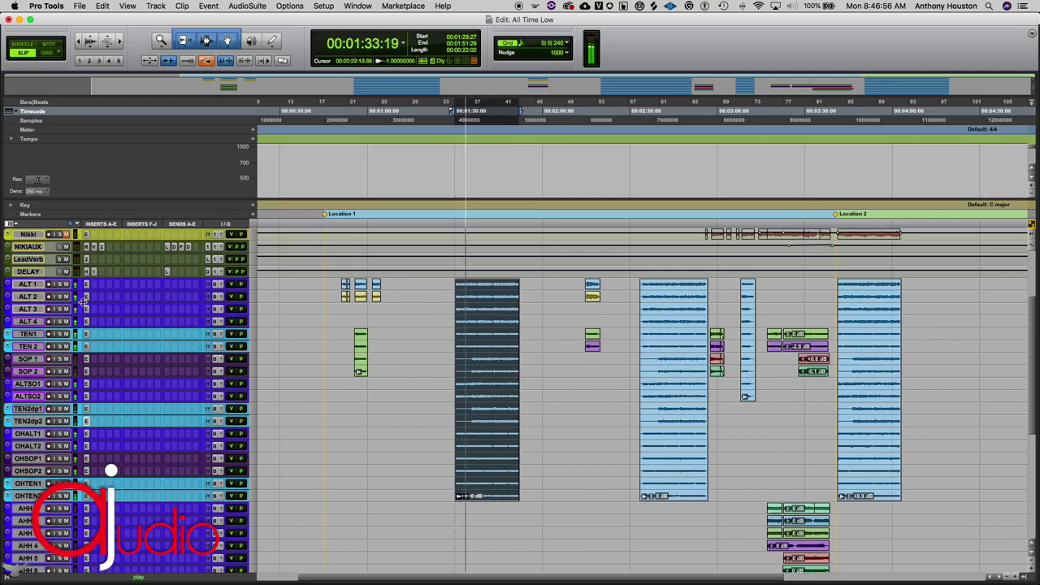
scroll(84, 300, "up", 5)
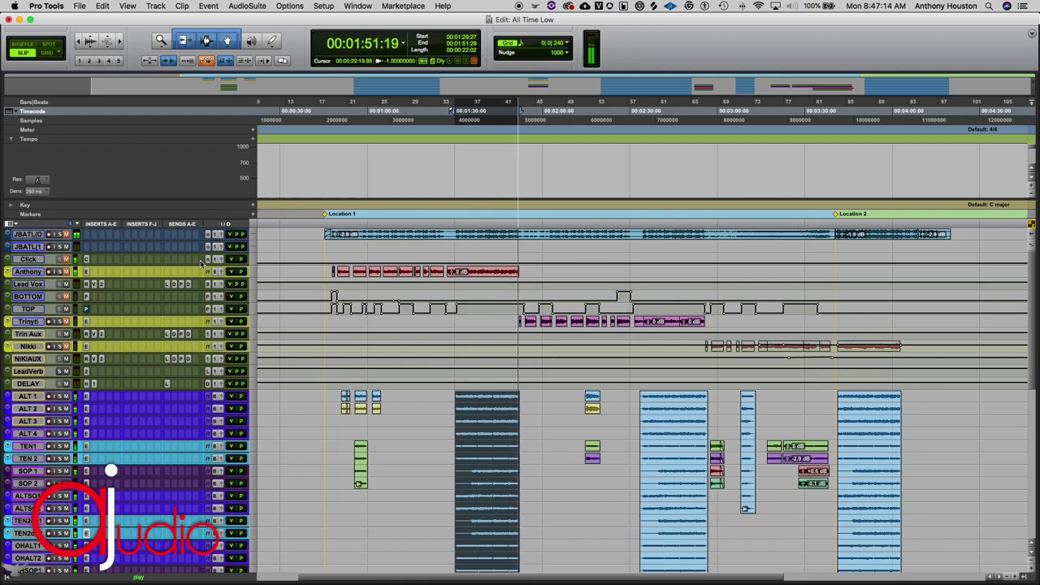
Select the second red lead vocal clip near 0:49:23, play the song from there and stop playback.
scroll(202, 264, "down", 3)
left_click(485, 320)
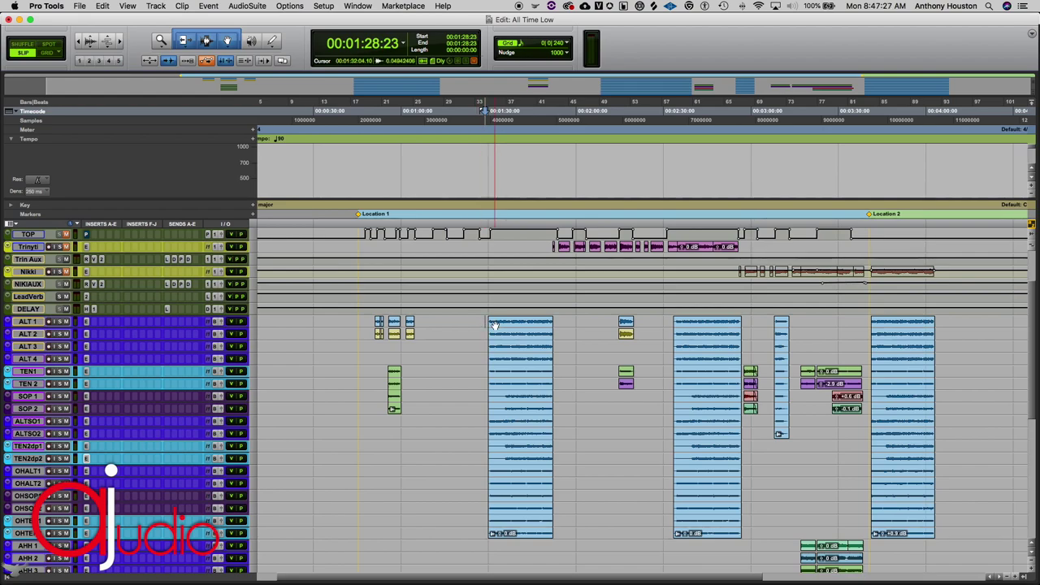
left_click(371, 302)
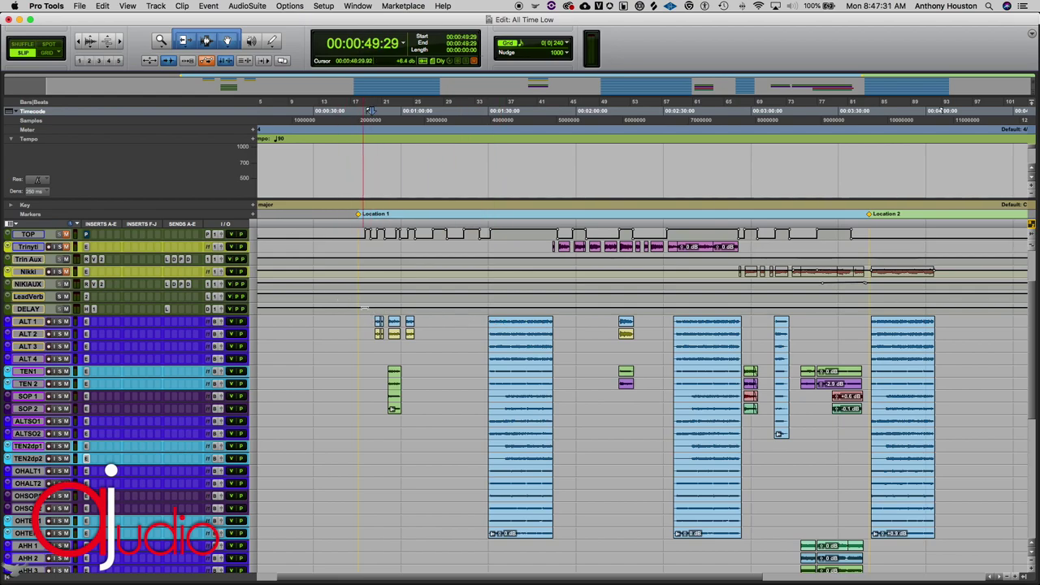
scroll(375, 285, "up", 3)
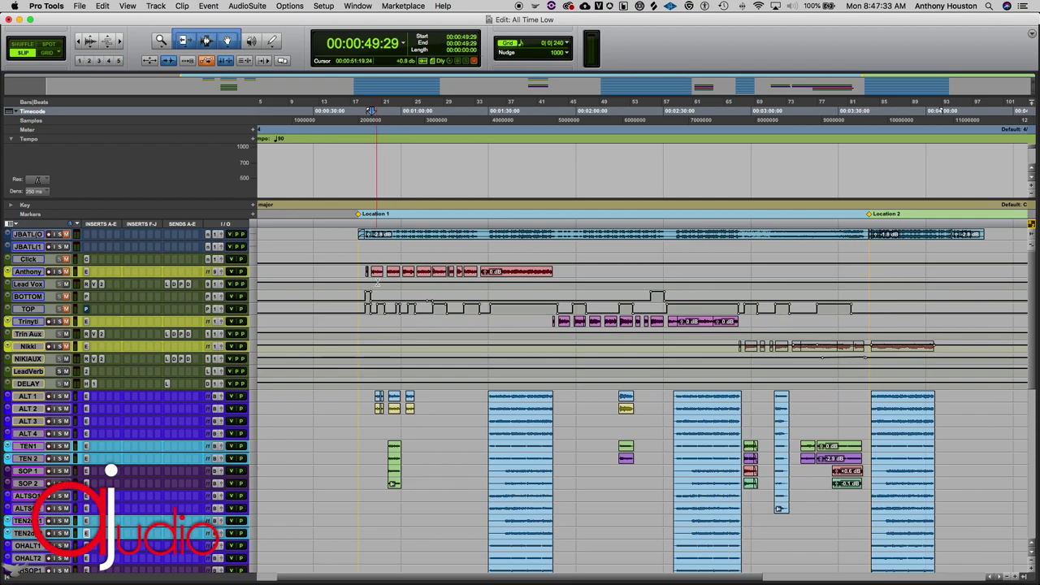
left_click(375, 272)
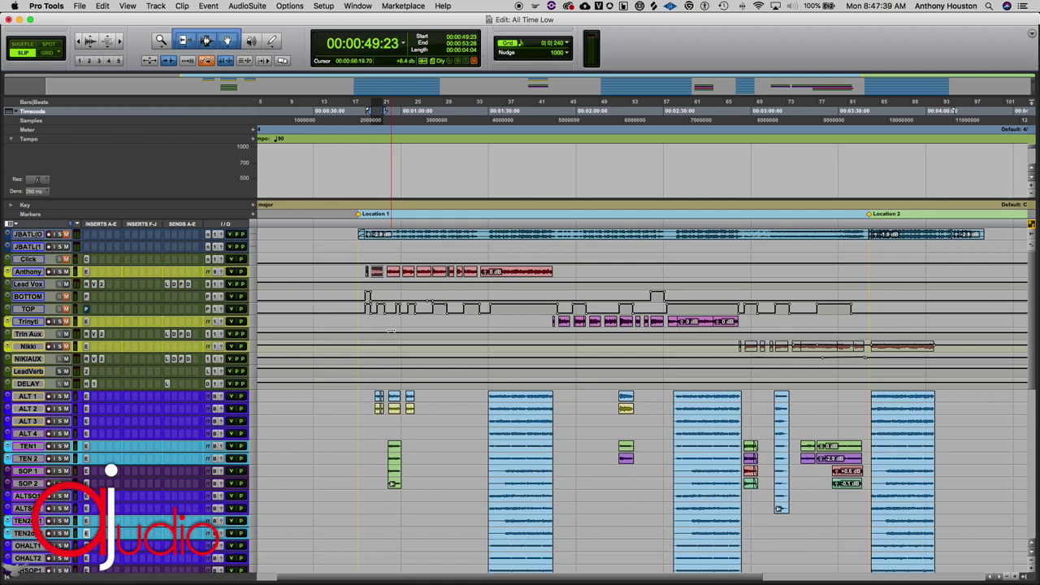
key("space")
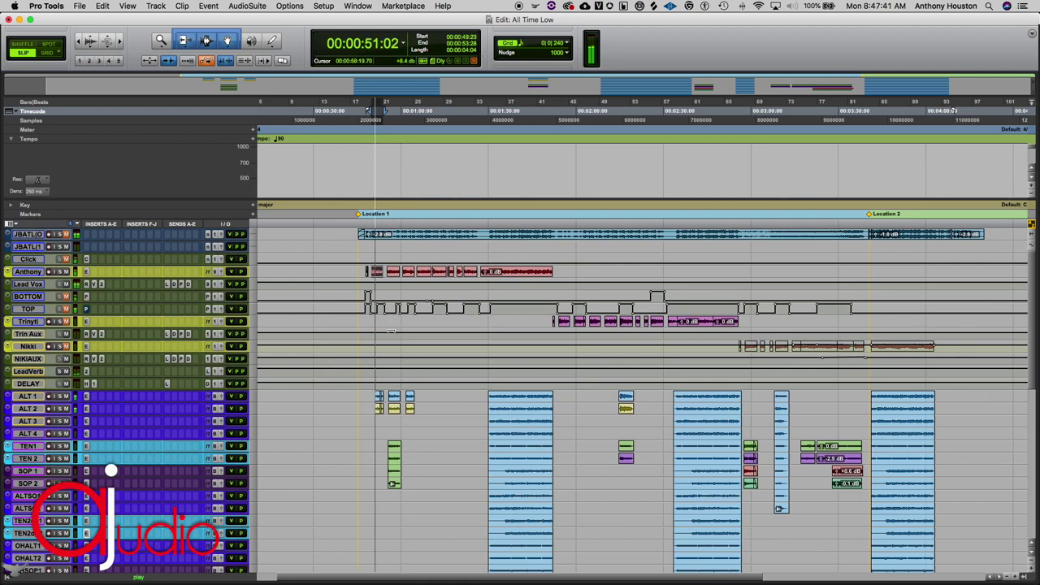
key("super+bracketright")
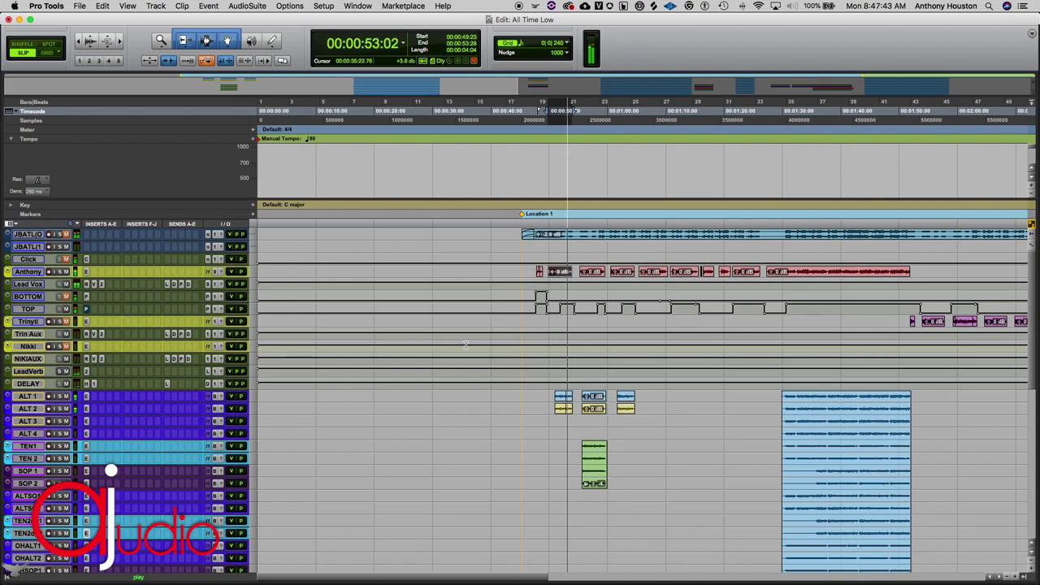
key("space")
Reset the pans of the ALT 1 and ALT 2 channels to centre (0) in the Mix window.
key("super+equal")
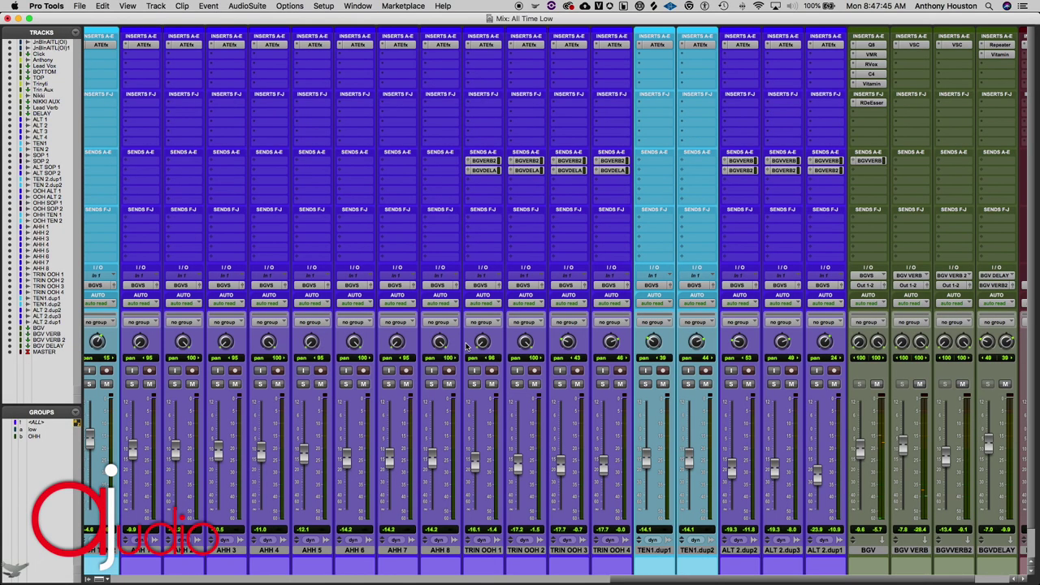
scroll(507, 382, "left", 15)
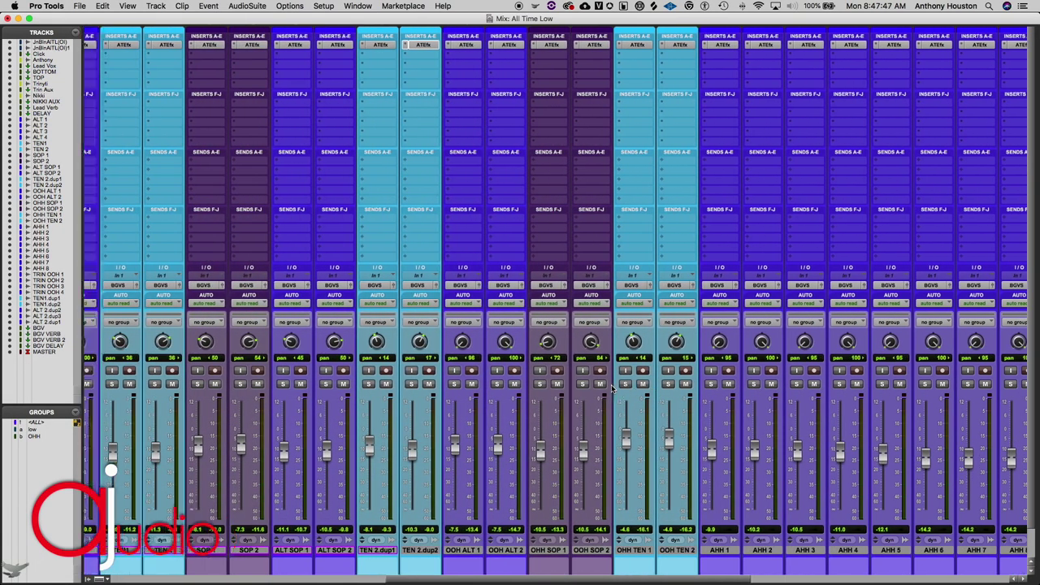
scroll(612, 389, "left", 2)
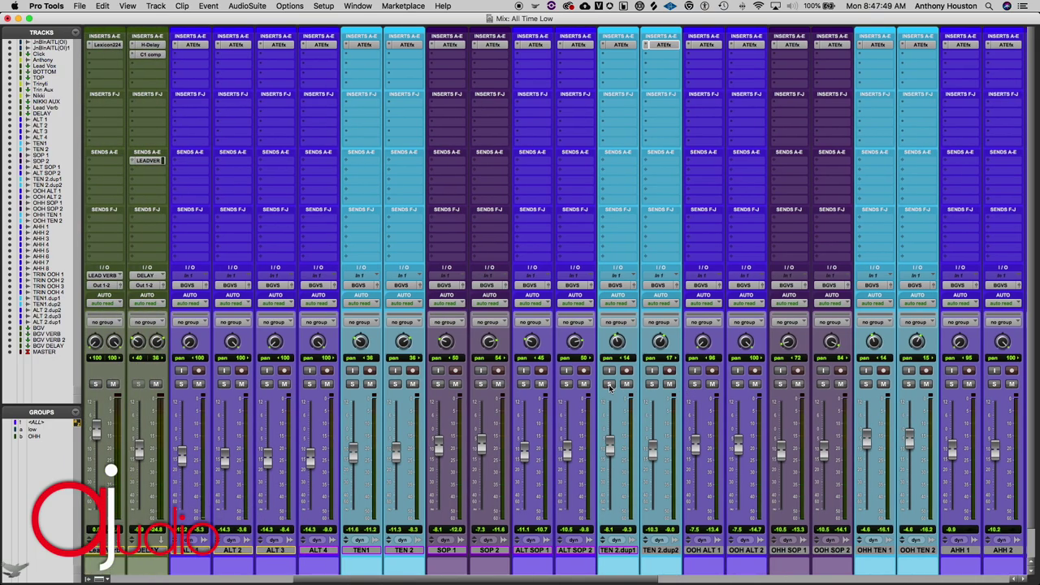
scroll(521, 371, "left", 6)
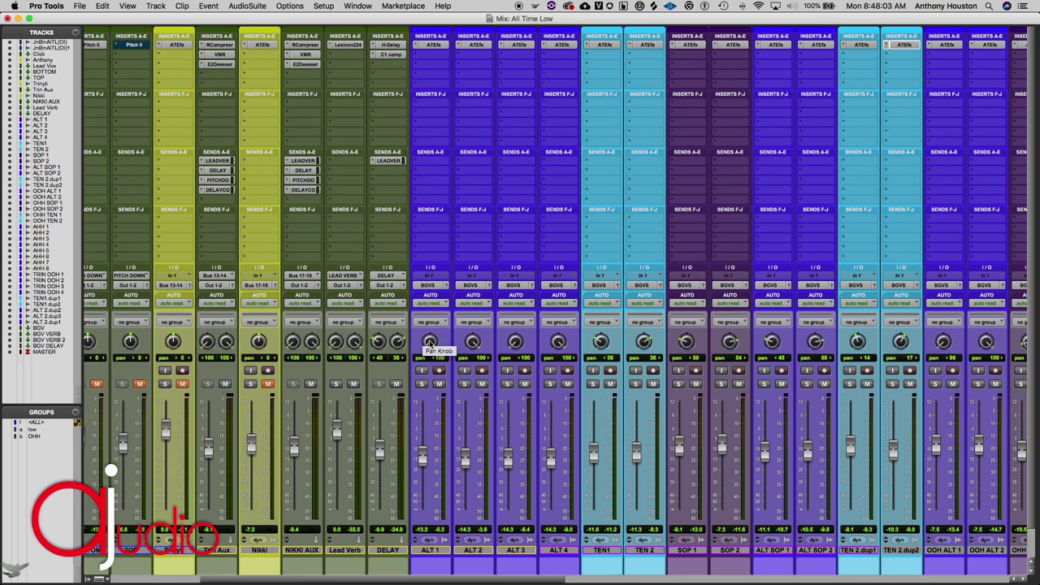
left_click(430, 342, "alt")
left_click(472, 343, "alt")
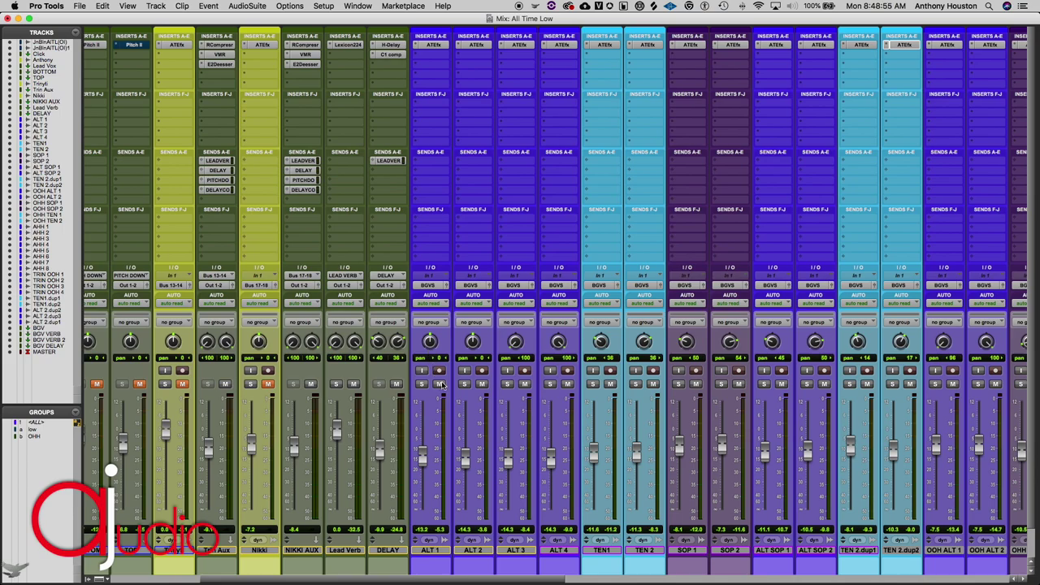
Toggle the mutes on ALT 1 and ALT 2 and adjust the pan of ALT 1.
left_click(440, 385)
left_click(483, 385)
left_click_drag(430, 341, 480, 380)
key("super+equal")
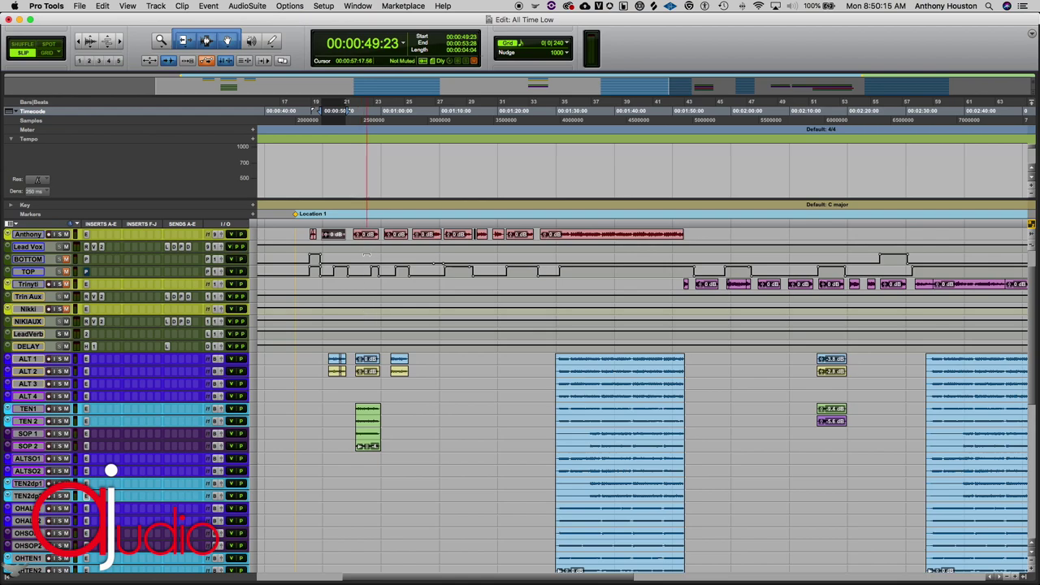
Select the red lead vocal clip at 0:55:07 and play the song from there.
left_click(368, 237)
key("space")
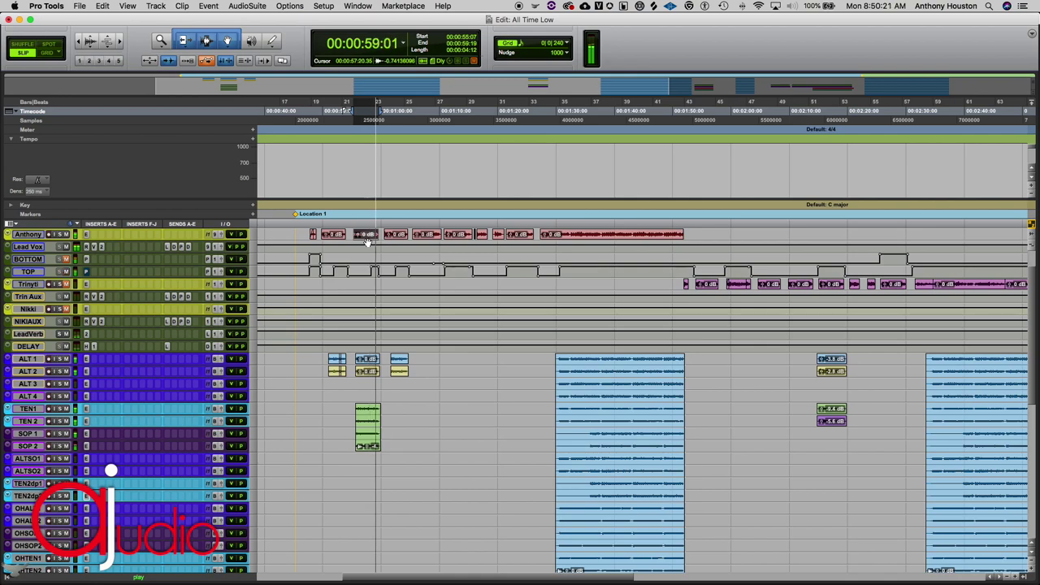
Select the stacked background vocal block at 2:33:13, play it alongside the purple OOH clips below, and stop playback.
scroll(638, 359, "down", 6)
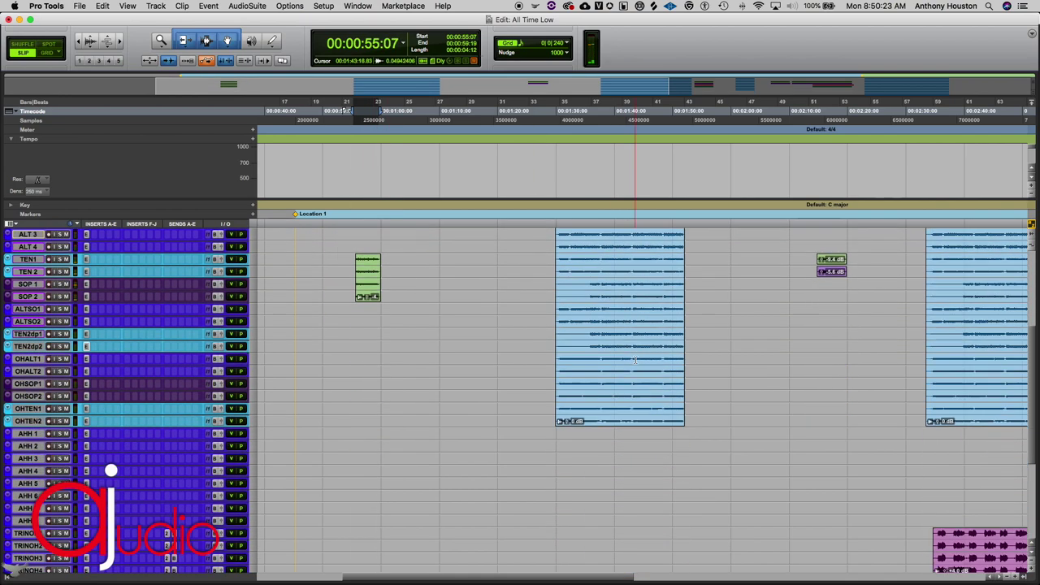
scroll(638, 359, "right", 10)
scroll(638, 359, "left", 2)
left_click(522, 345)
scroll(521, 344, "down", 2)
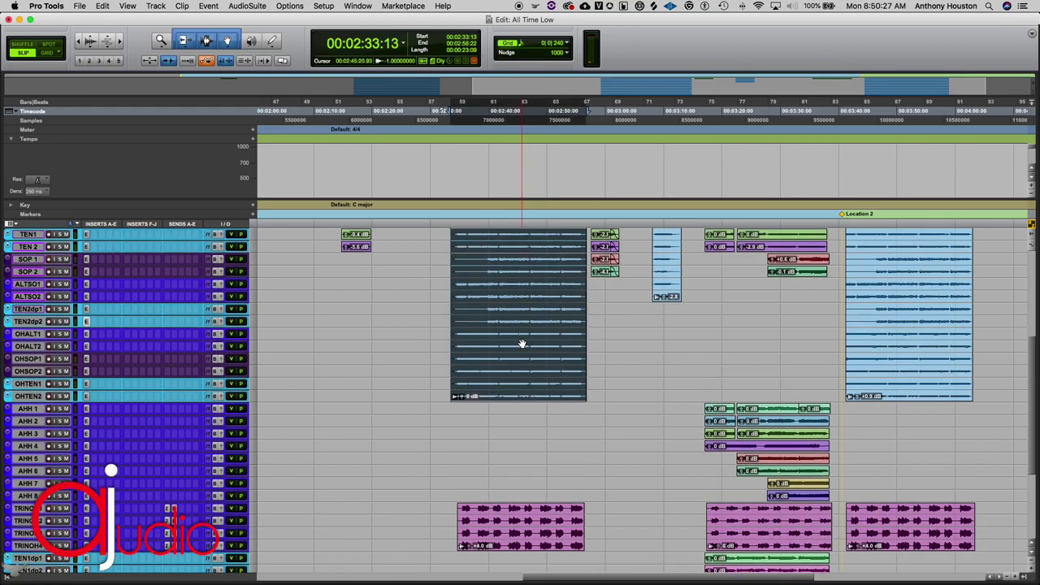
scroll(522, 344, "up", 3)
scroll(522, 345, "down", 5)
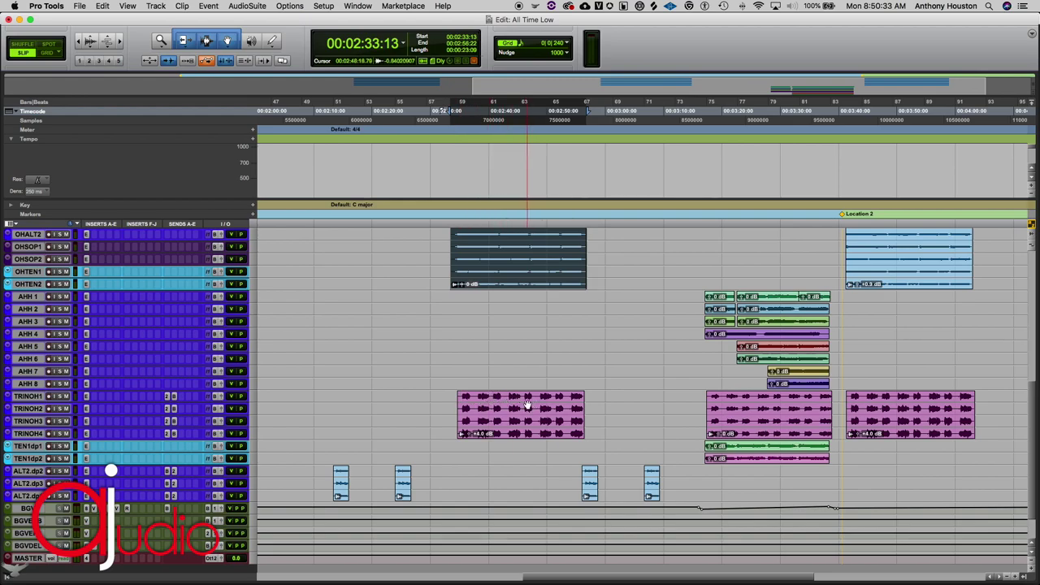
key("space")
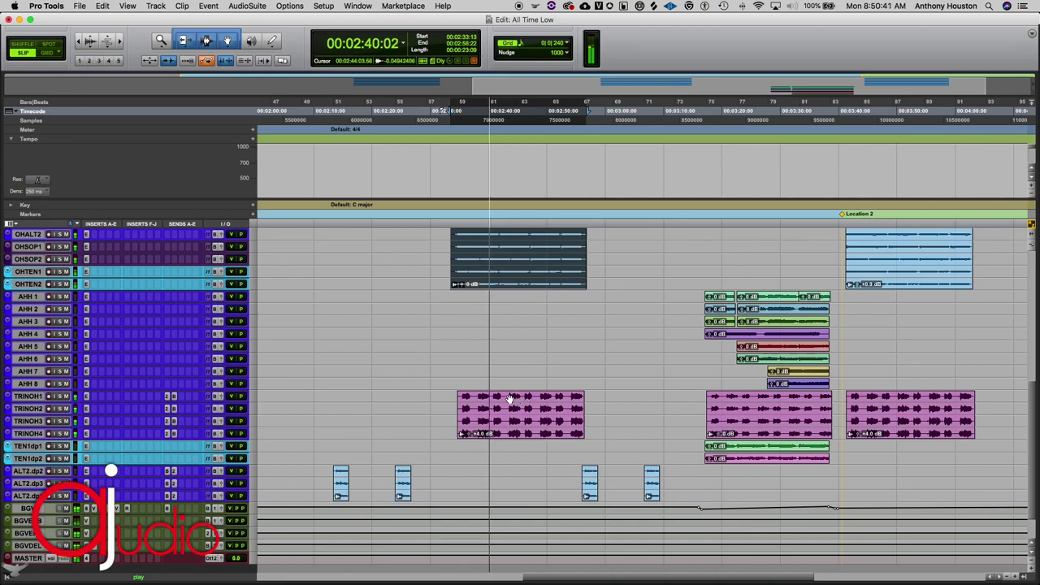
key("space")
Place the edit cursor at 2:09:22, ahead of the short ALT and TEN clips, and play the song through them.
scroll(496, 399, "up", 6)
scroll(491, 393, "up", 5)
scroll(504, 386, "left", 10)
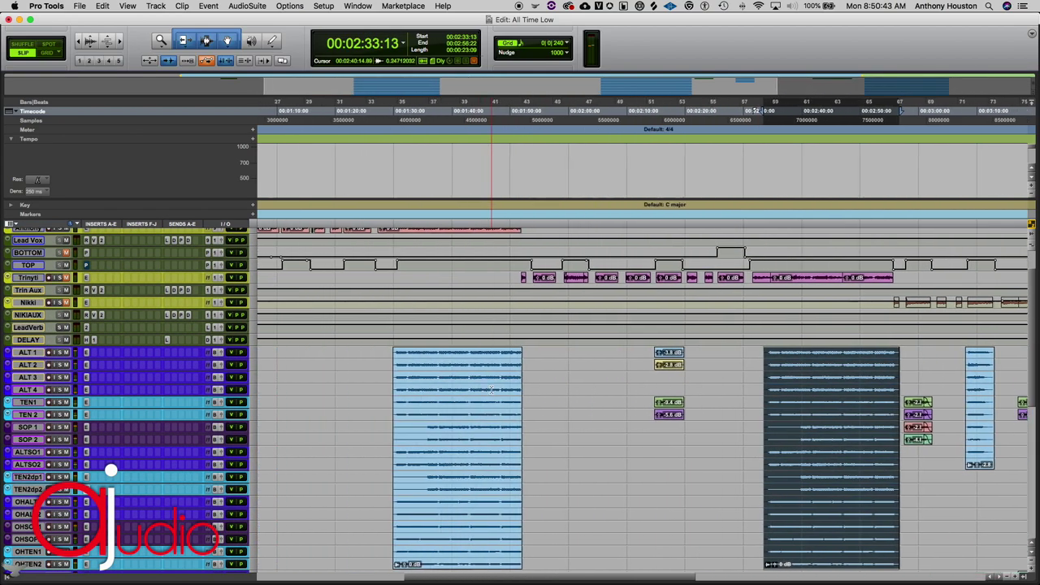
left_click(470, 353)
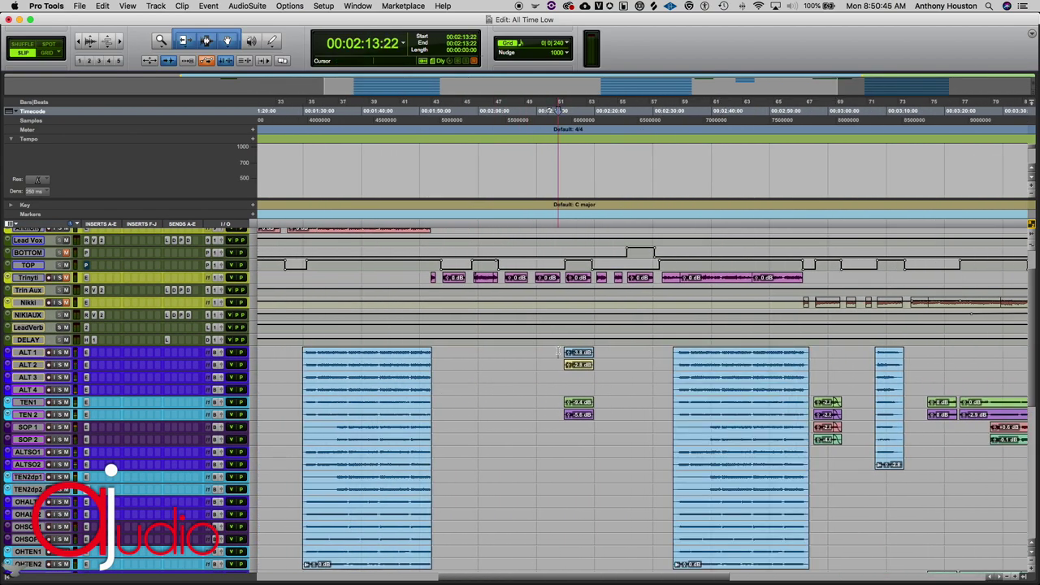
left_click(541, 352)
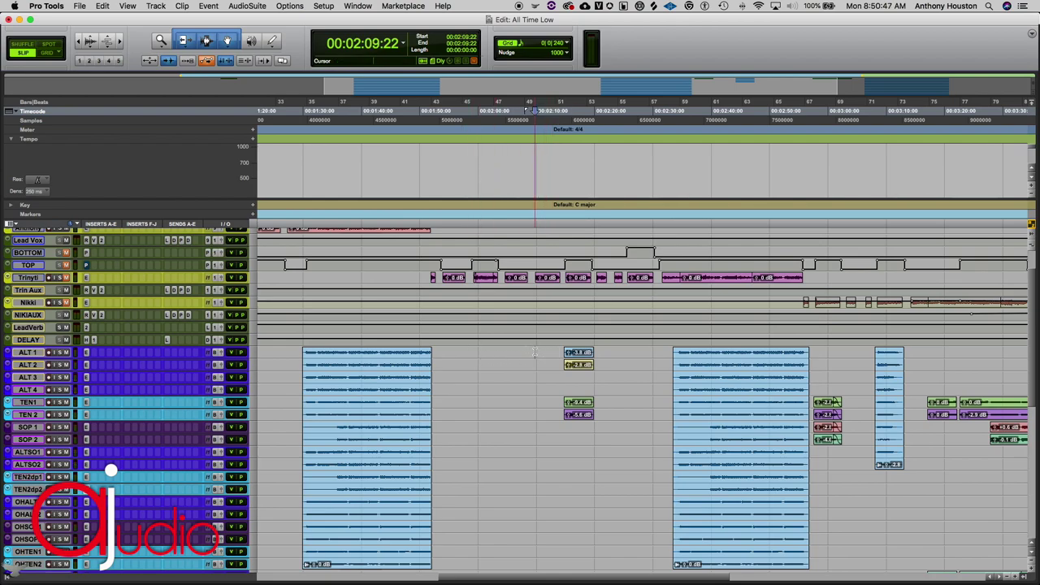
key("space")
key("space")
key("space")
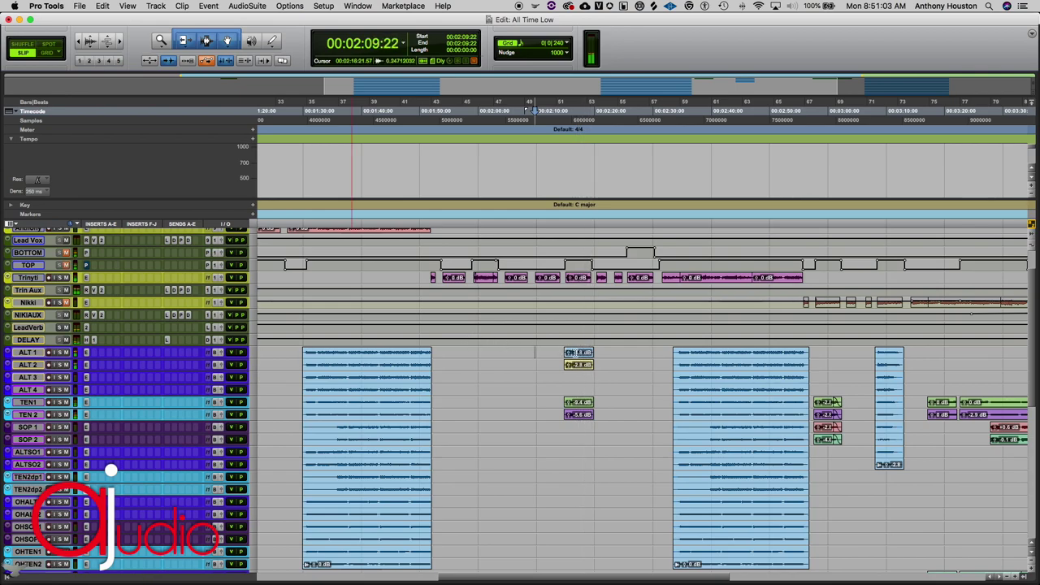
Select the short ALT 1 clip at 2:14:21 and bring up the background vocal channels in the Mix window.
left_click(577, 352)
key("super+equal")
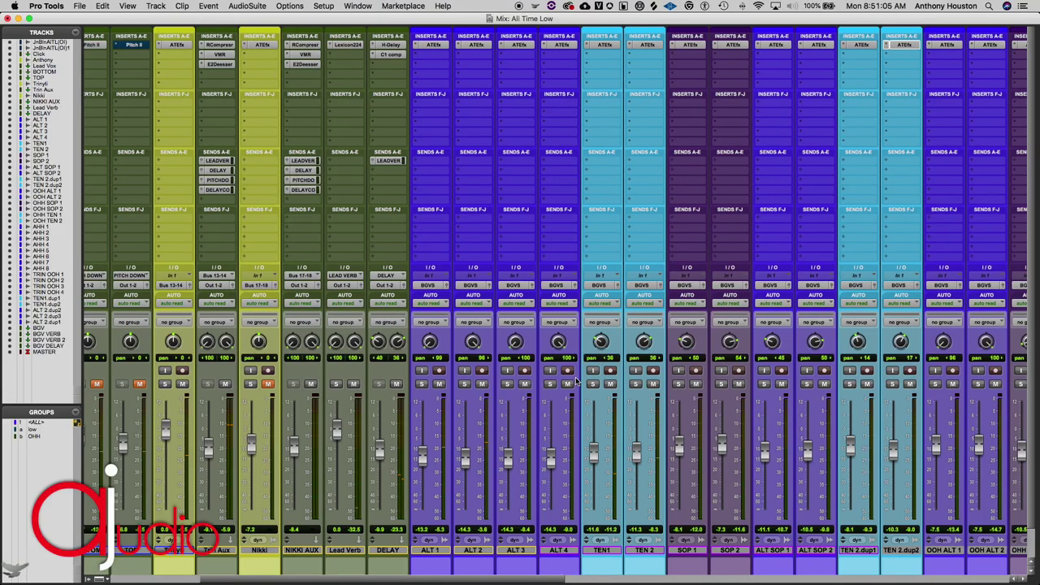
scroll(572, 400, "down", 2)
scroll(504, 378, "right", 2)
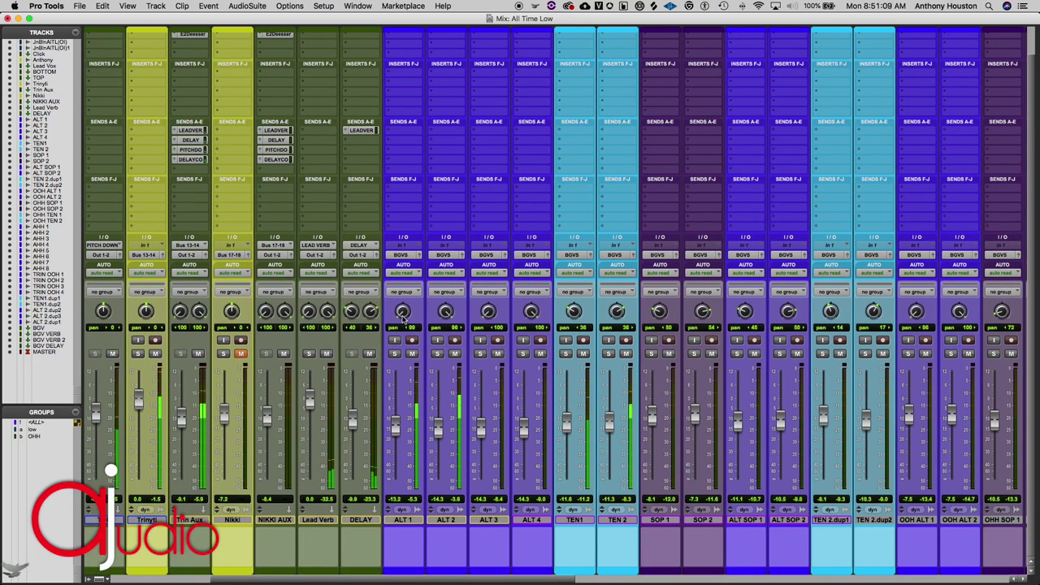
Solo ALT 1 and ALT 2 and reset both of their pans to centre (0).
left_click(394, 353)
left_click(438, 355)
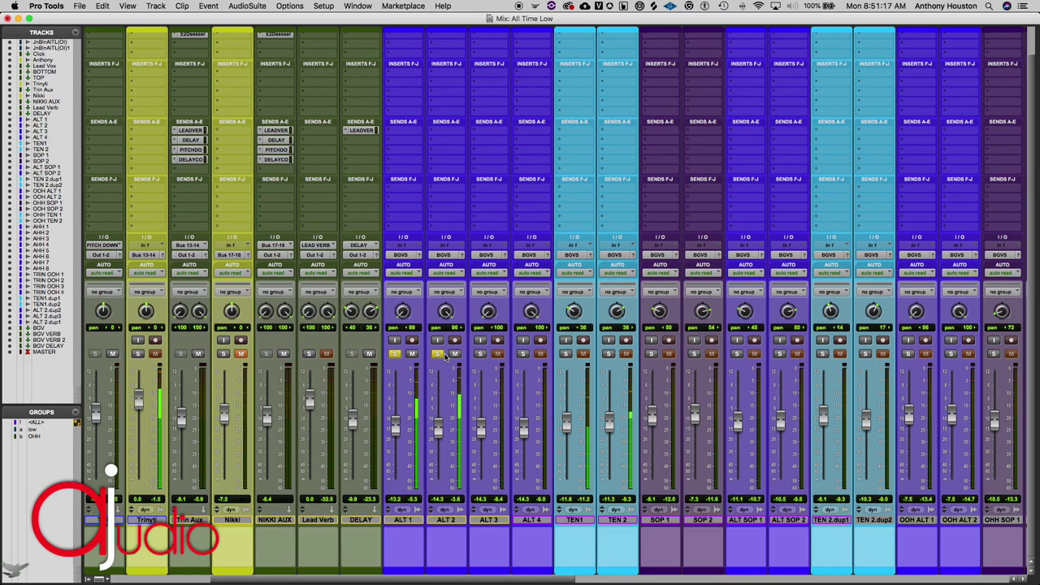
left_click(402, 313, "alt")
left_click(445, 312, "alt")
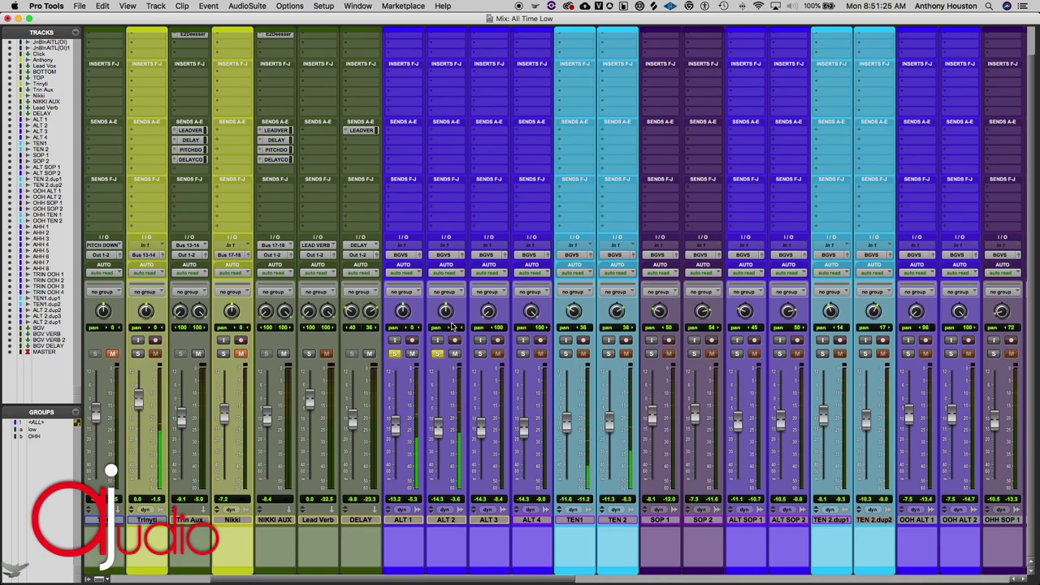
Pan ALT 1 to 97 left and ALT 2 to 100 right, and take both channels out of solo.
left_click_drag(401, 312, 425, 387)
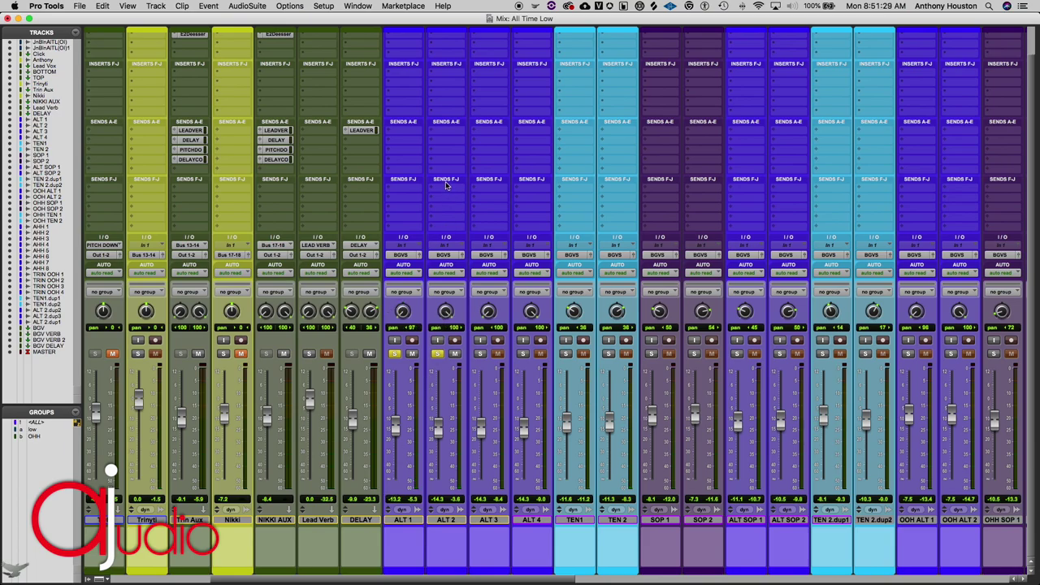
left_click(394, 354)
left_click(438, 354)
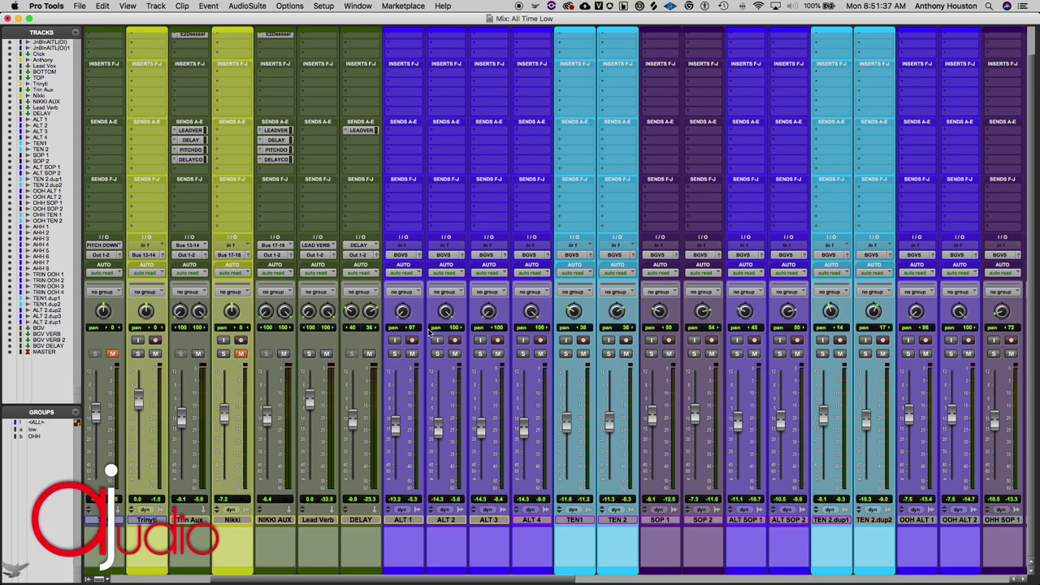
Check the background vocal pans in the Mix window, and examine the later background and lead vocal clips in the Edit window.
scroll(430, 332, "right", 2)
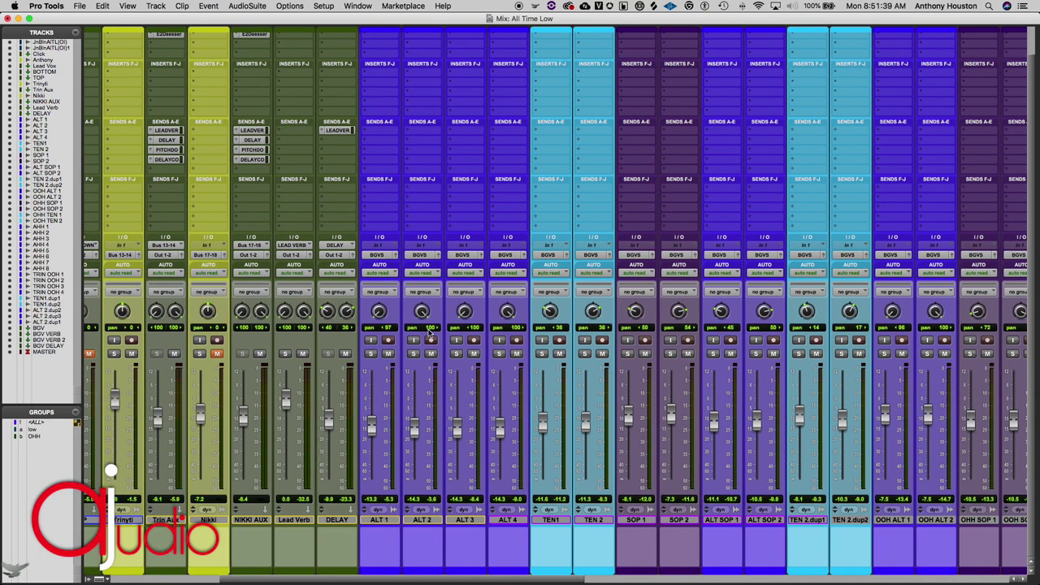
scroll(430, 332, "right", 4)
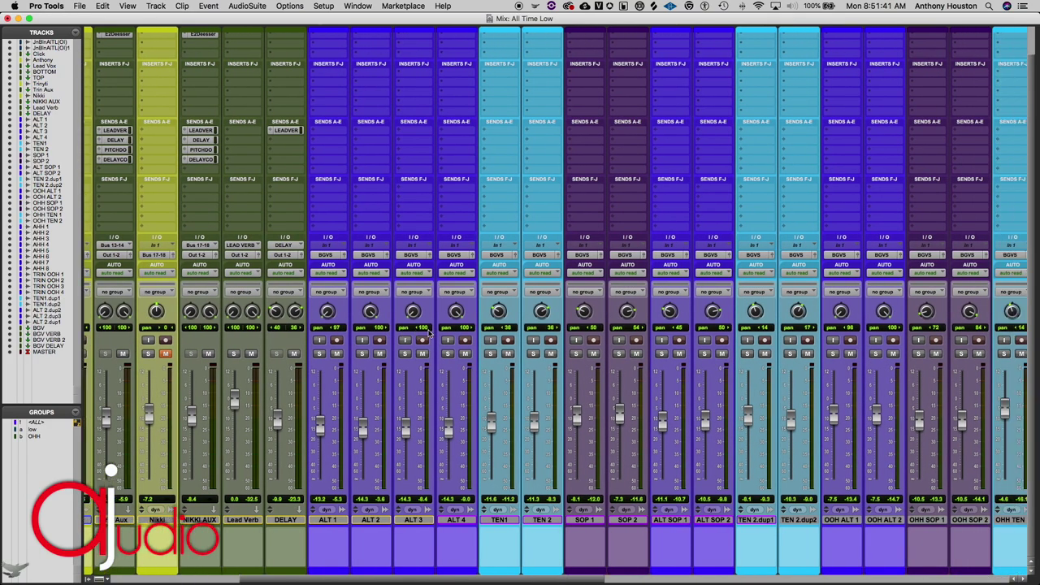
key("super+equal")
scroll(430, 331, "left", 6)
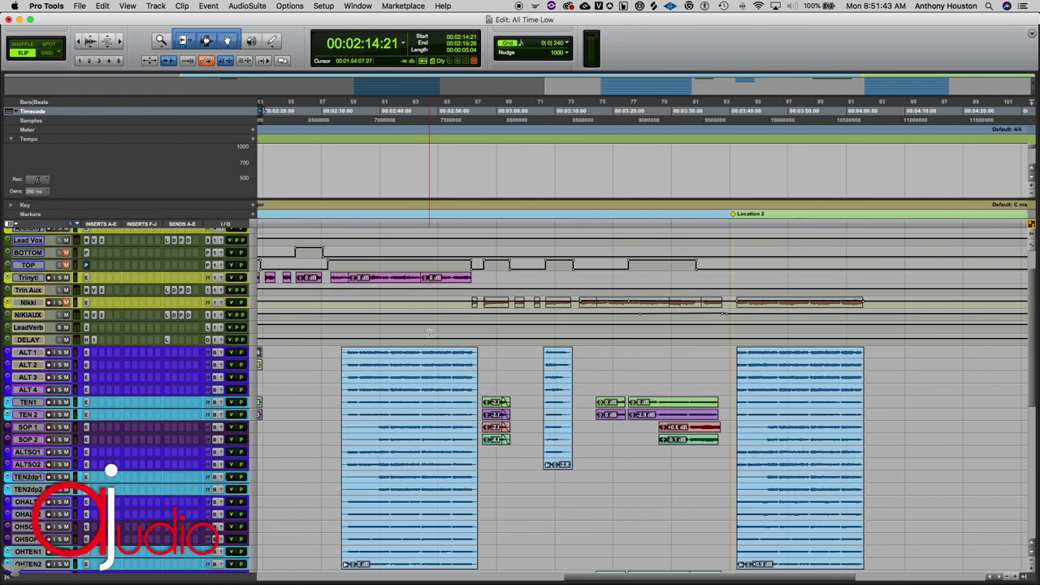
scroll(430, 331, "down", 2)
scroll(430, 332, "down", 5)
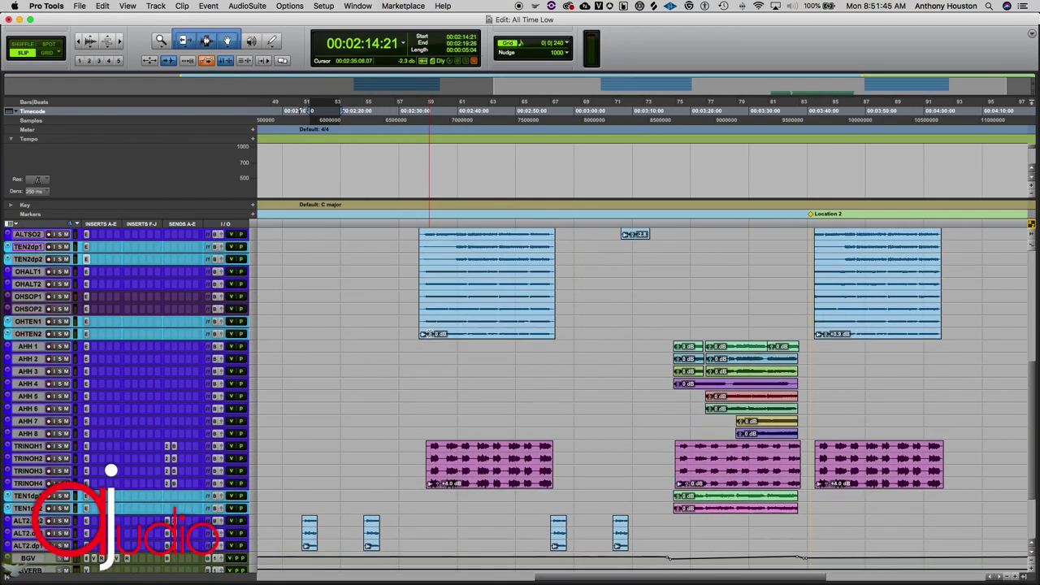
scroll(430, 332, "up", 4)
scroll(430, 332, "right", 8)
scroll(430, 334, "left", 3)
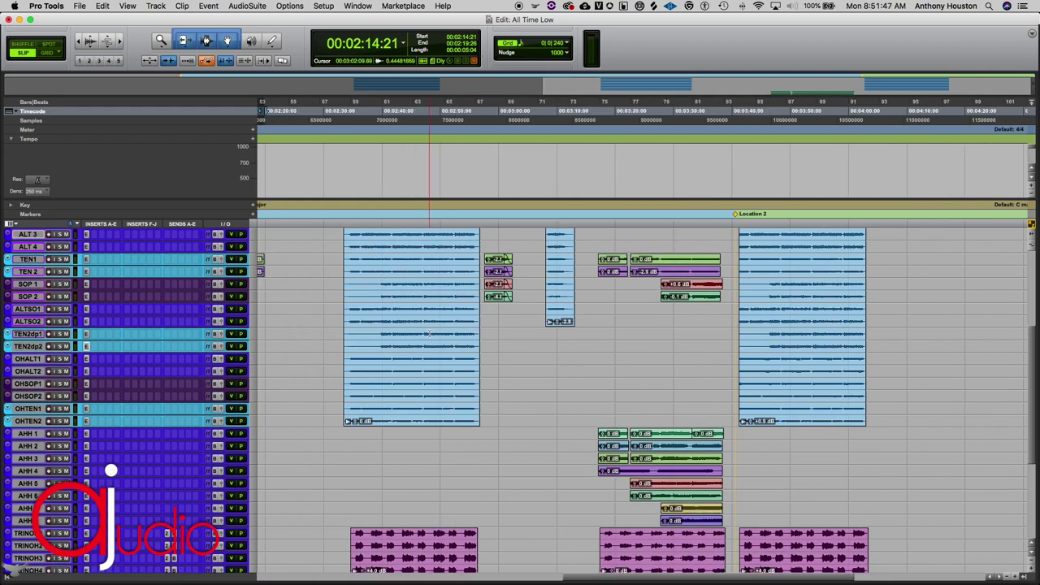
scroll(430, 334, "up", 3)
scroll(430, 333, "up", 5)
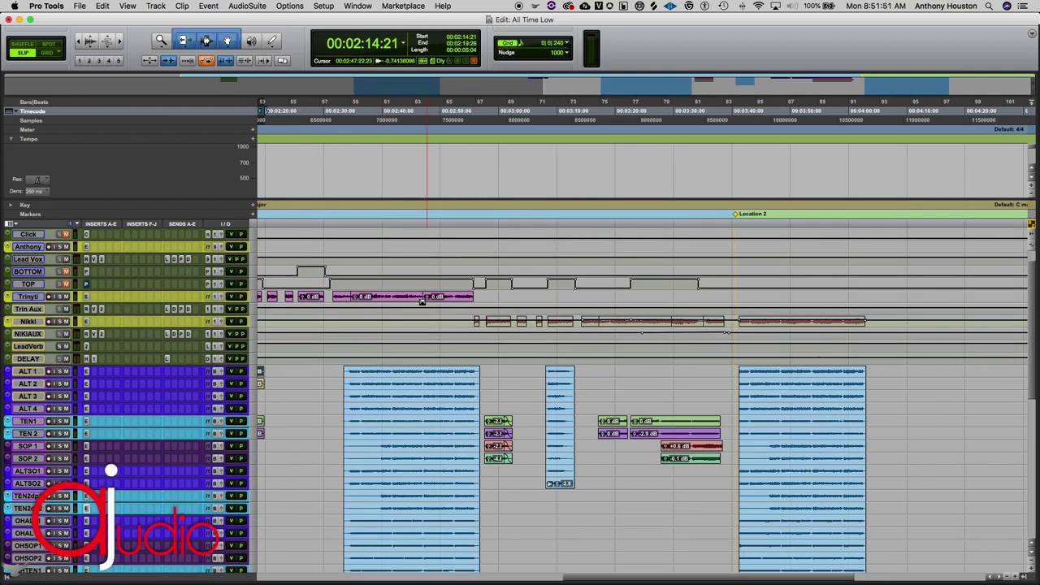
Place the edit cursor at 2:54:12, near the end of the stacked vocal block, play from there and stop.
left_click(466, 370)
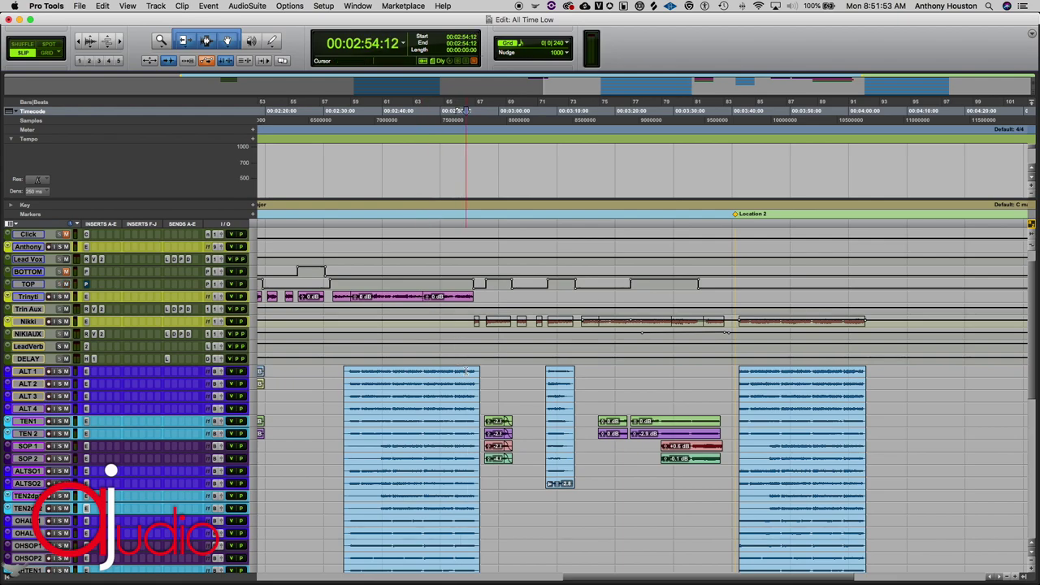
key("space")
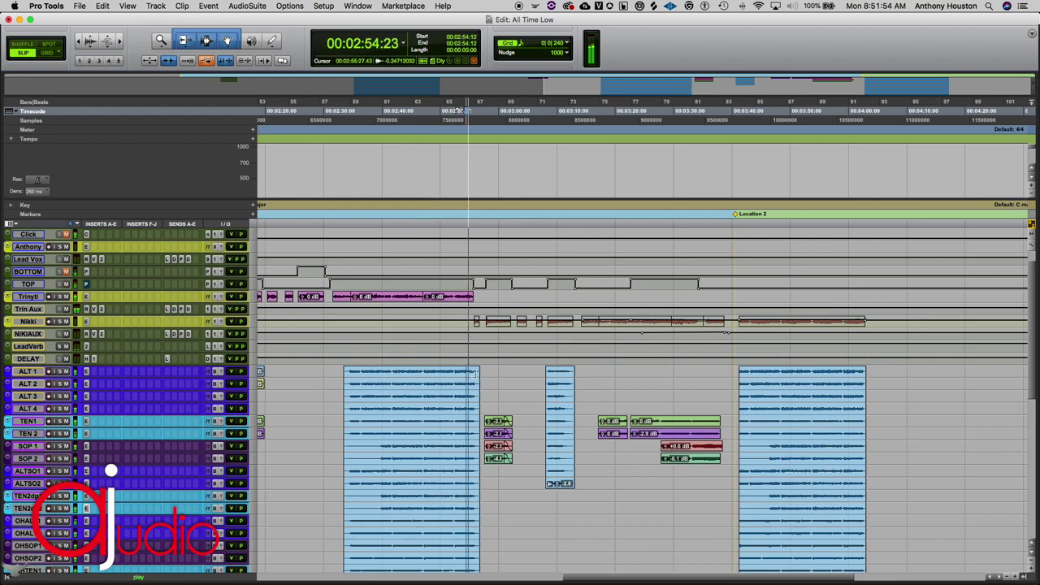
key("space")
Play the song from 3:06:26 through the short stacked background vocal block and stop playback.
left_click(540, 388)
key("space")
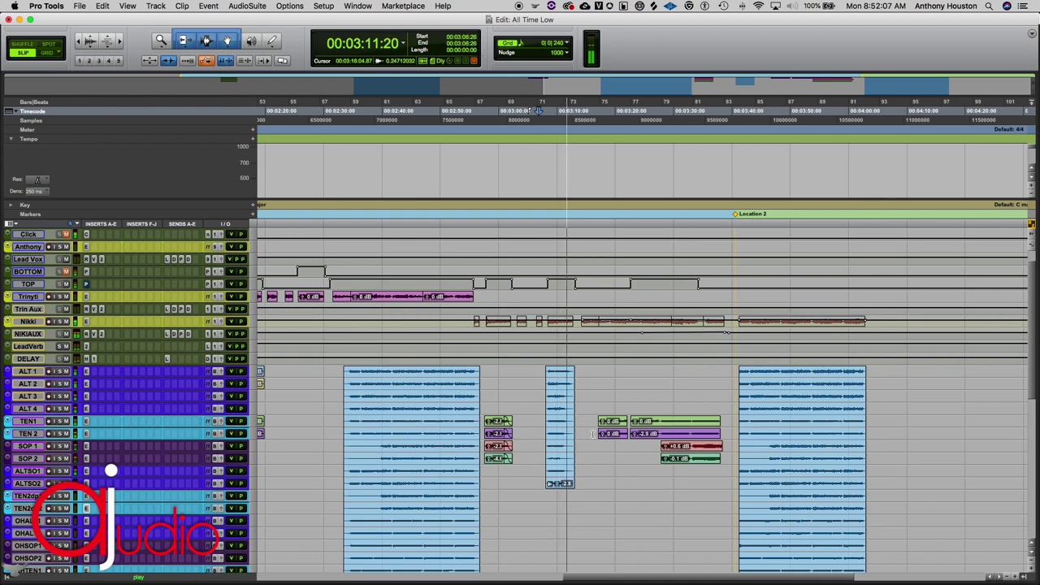
key("space")
Play the section from 3:14:25 through the TEN, SOP and AHH clips, following the lower tracks, and stop playback.
left_click(651, 297)
scroll(651, 296, "down", 4)
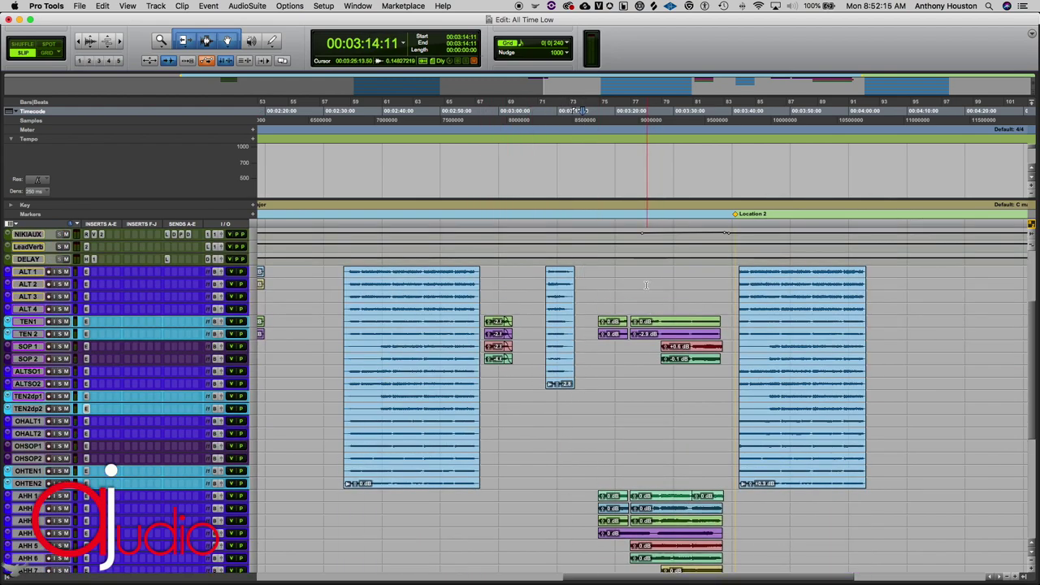
left_click(586, 270)
key("space")
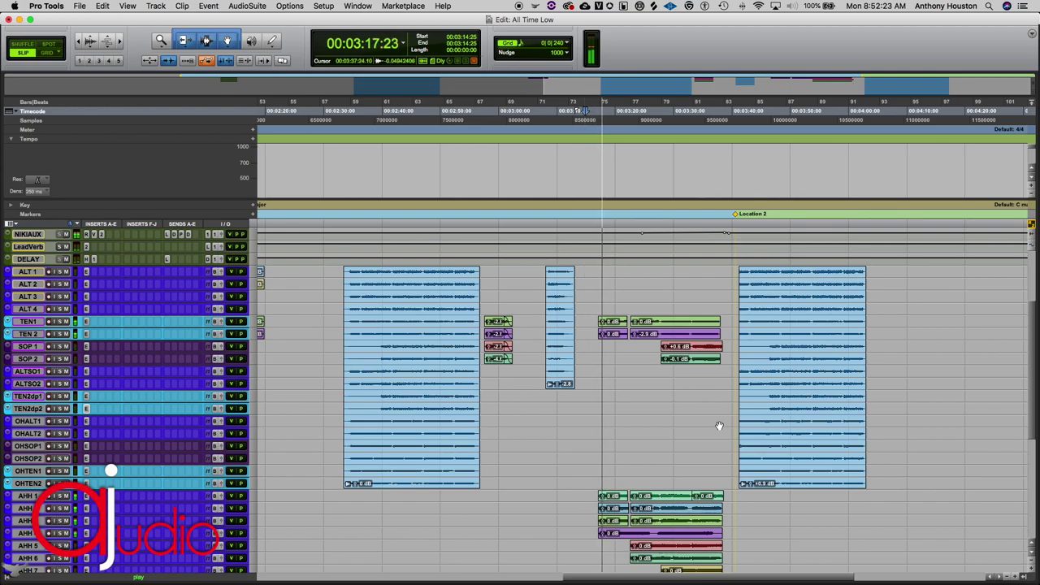
scroll(719, 426, "down", 3)
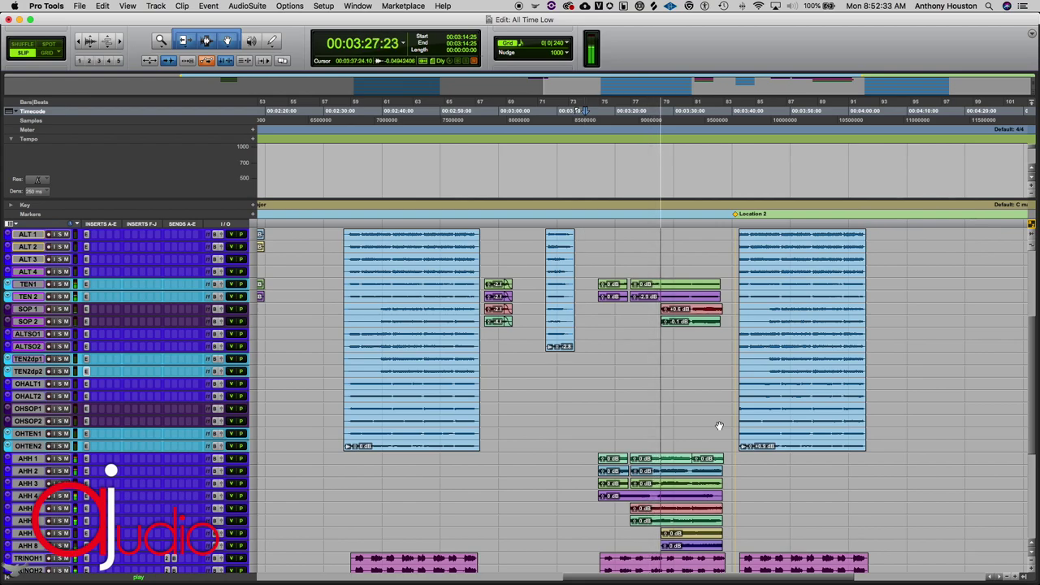
scroll(720, 426, "down", 5)
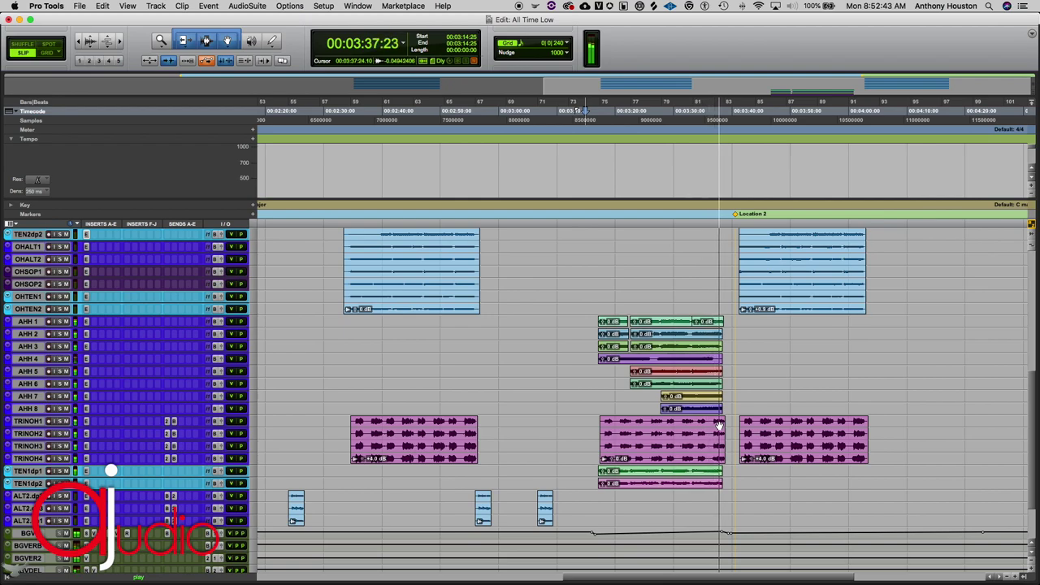
key("space")
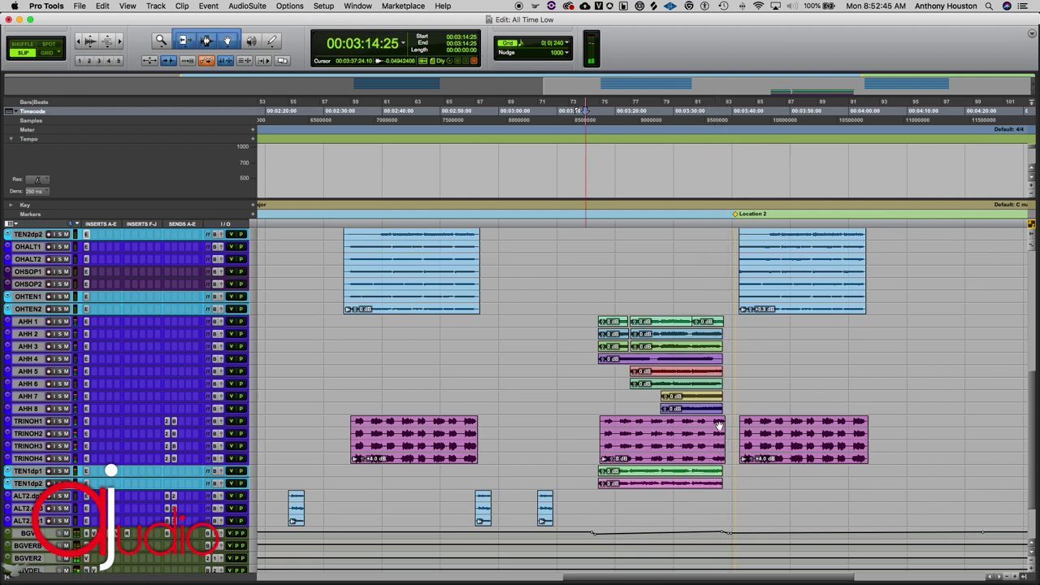
Examine the arrangement of the stacked, AHH and OOH clips down to the BGV buses, and bring up the Mix window.
scroll(719, 424, "up", 3)
scroll(581, 399, "up", 5)
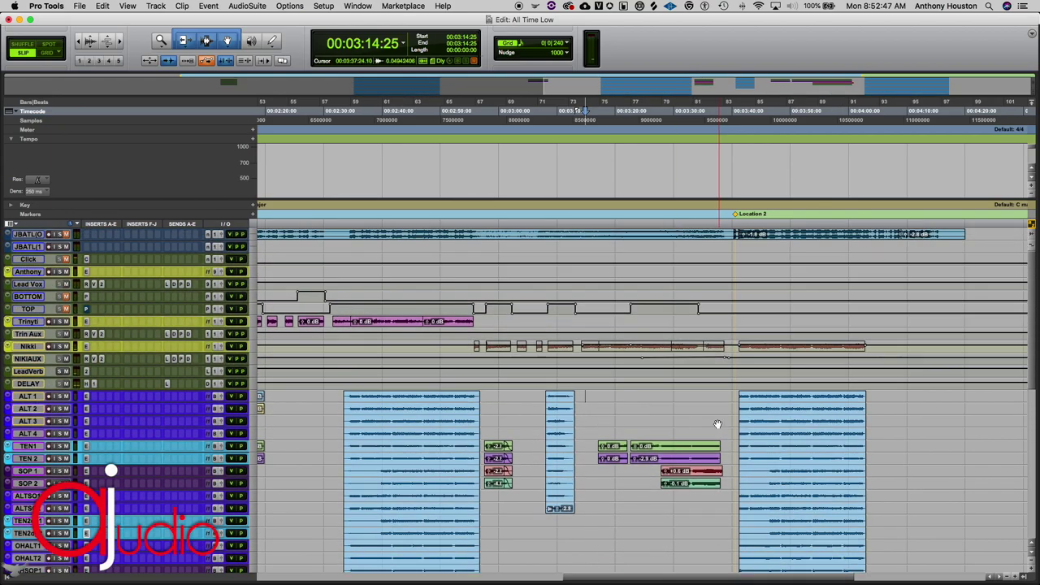
scroll(599, 399, "left", 3)
scroll(518, 384, "left", 2)
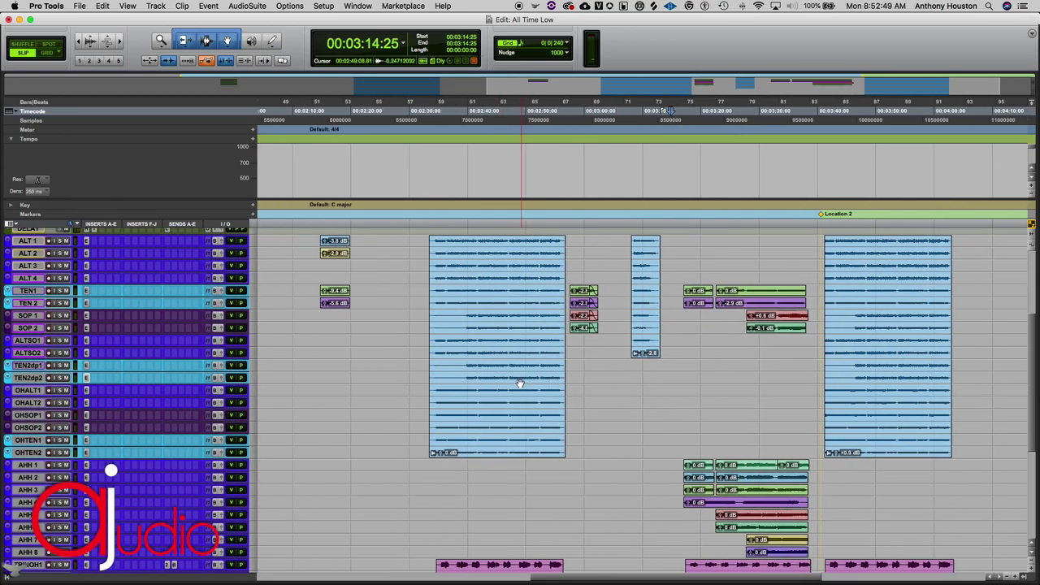
scroll(393, 279, "down", 4)
scroll(392, 278, "up", 5)
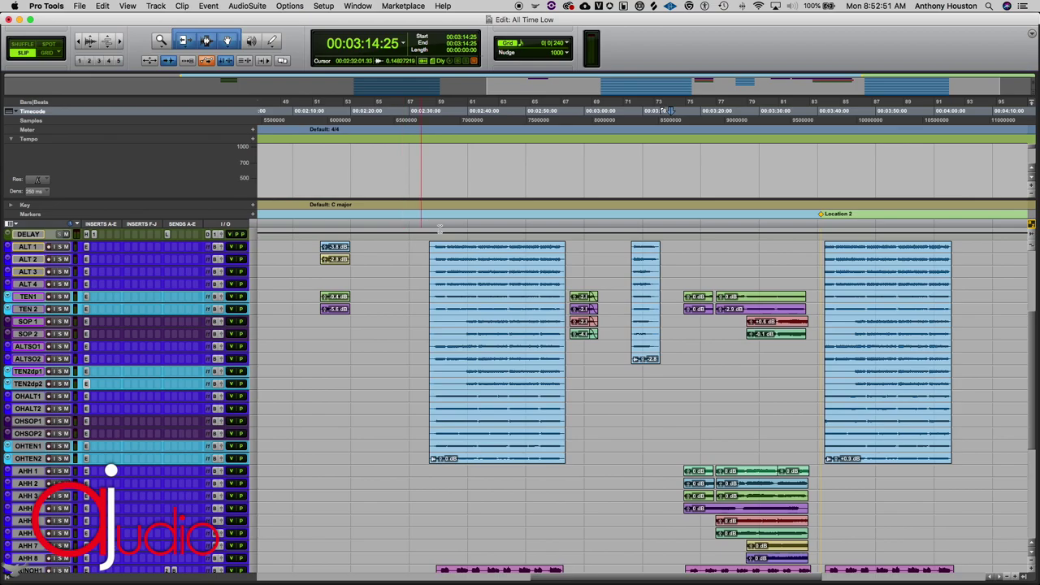
scroll(426, 256, "left", 2)
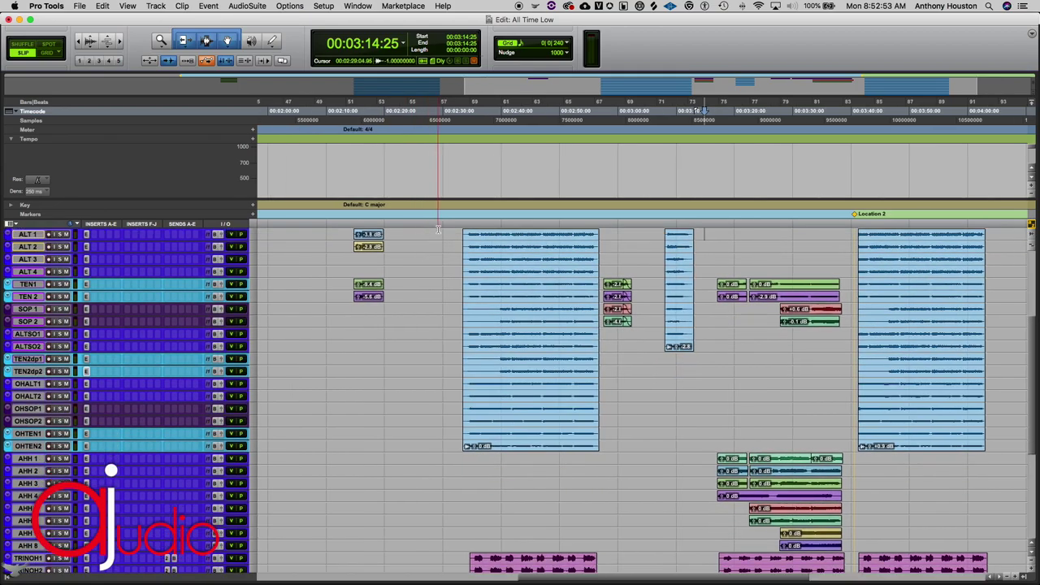
scroll(455, 258, "down", 15)
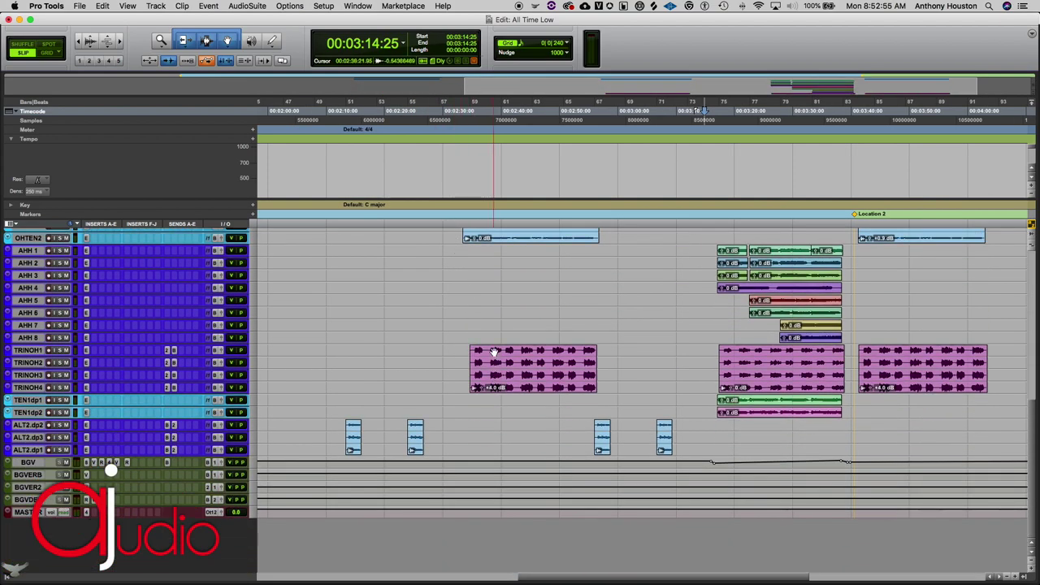
key("super+equal")
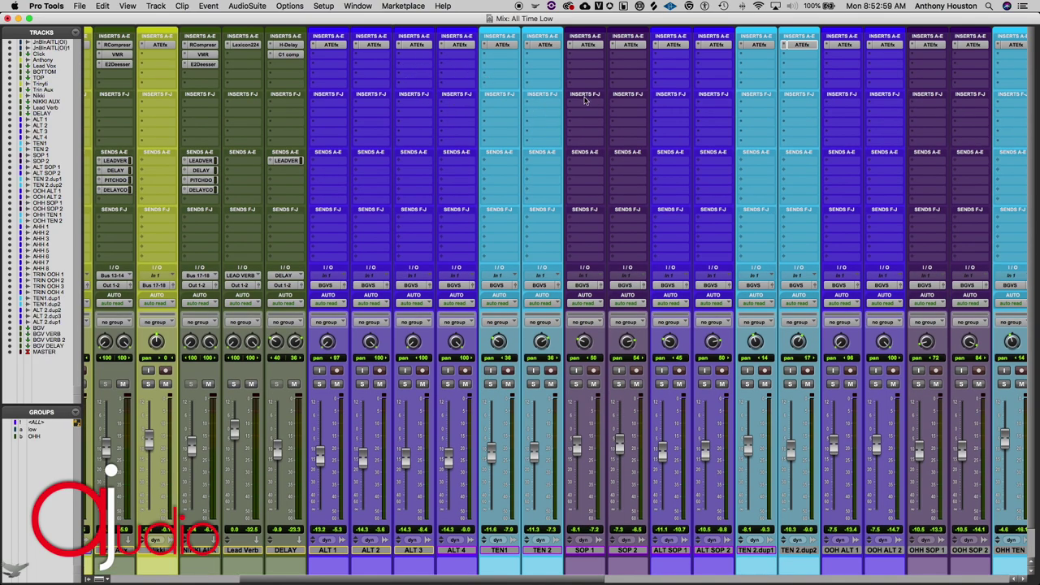
Examine the mixer channels through to the BGV, BGV VERB, BGVVERB2 and BGVDELAY buses, toggling playback of the background vocals.
scroll(590, 100, "right", 3)
scroll(633, 84, "right", 10)
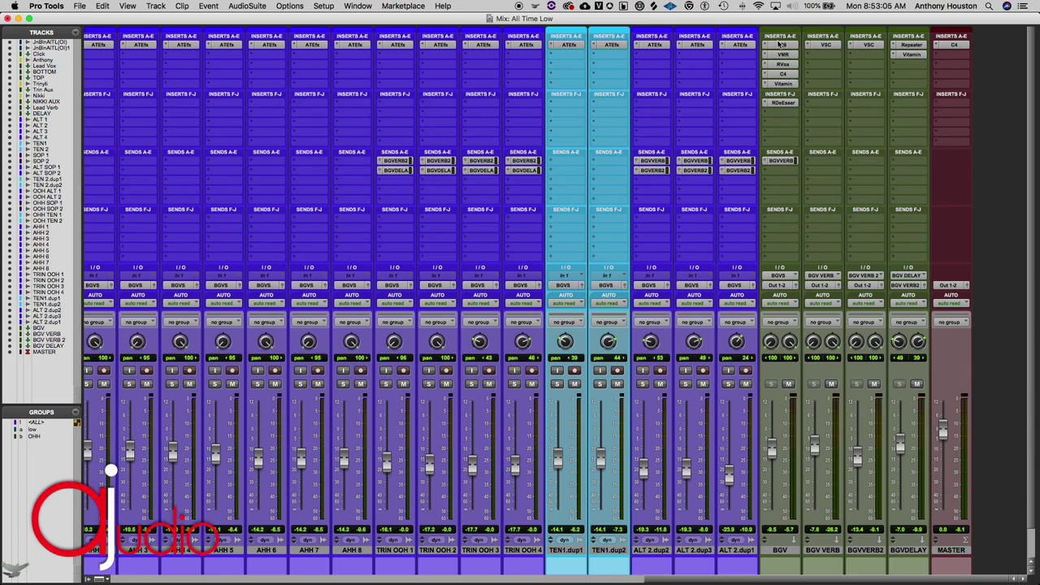
scroll(809, 386, "left", 1)
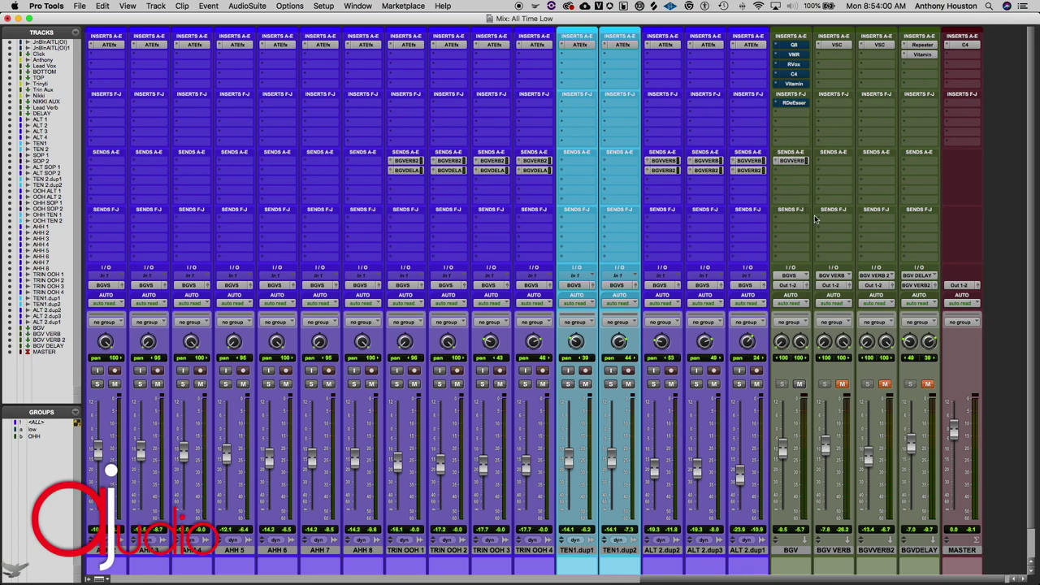
key("space")
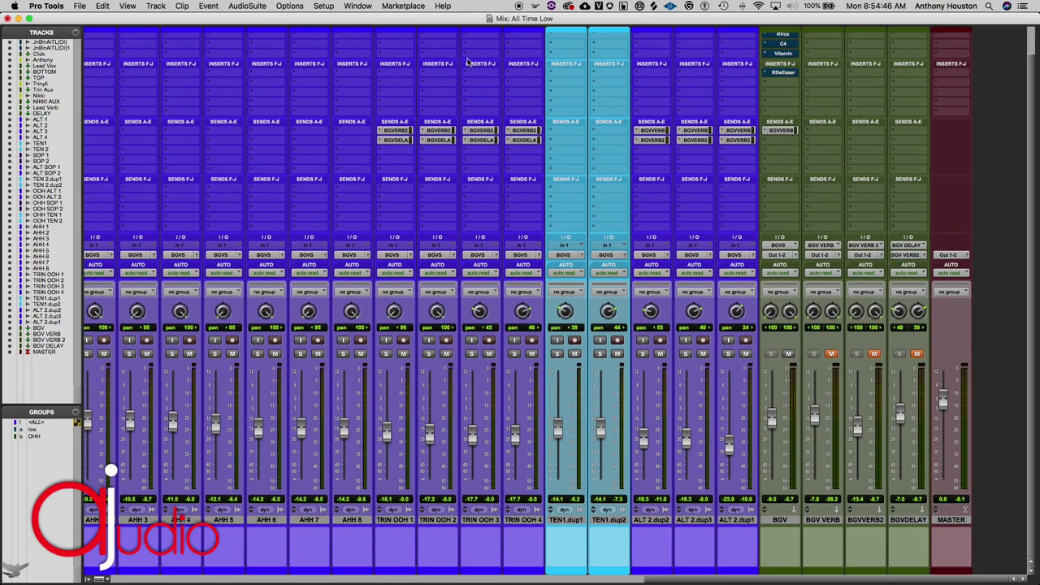
scroll(470, 61, "up", 2)
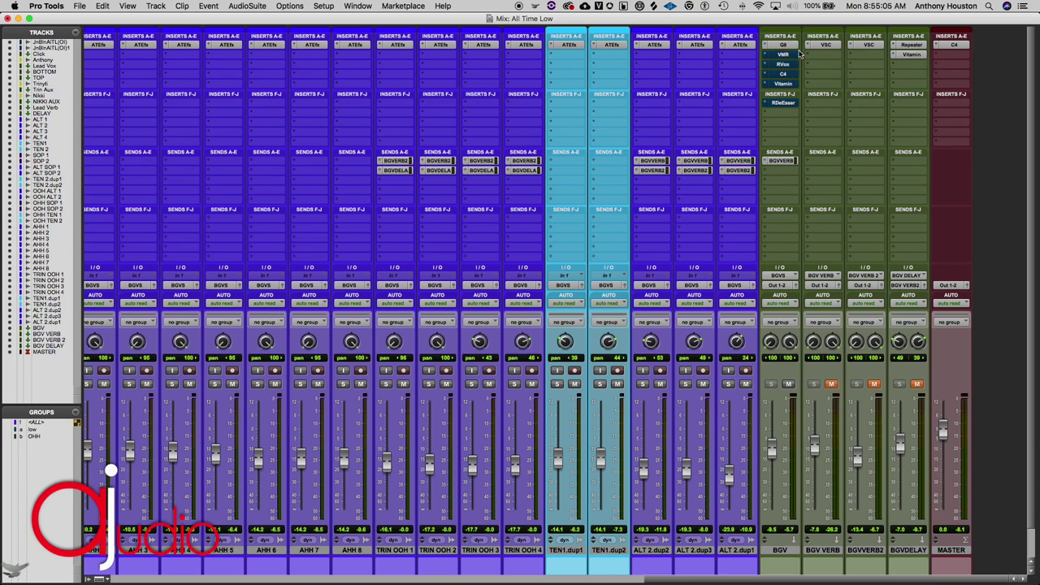
Examine the low-frequency roll-off and active bands of the Q10 Equalizer on the BGV bus, and close the plug-in.
left_click(785, 45)
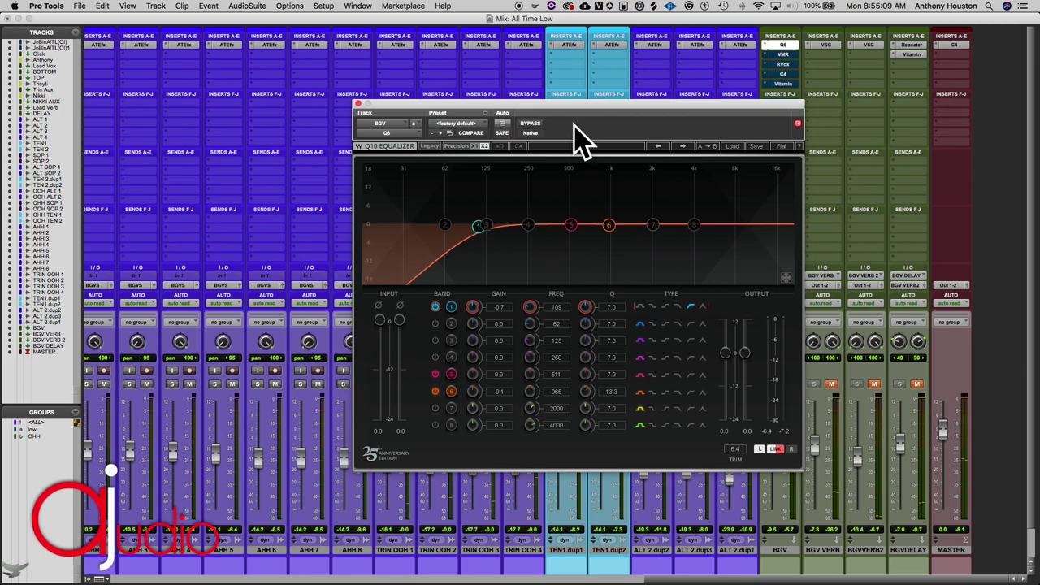
left_click_drag(573, 105, 559, 106)
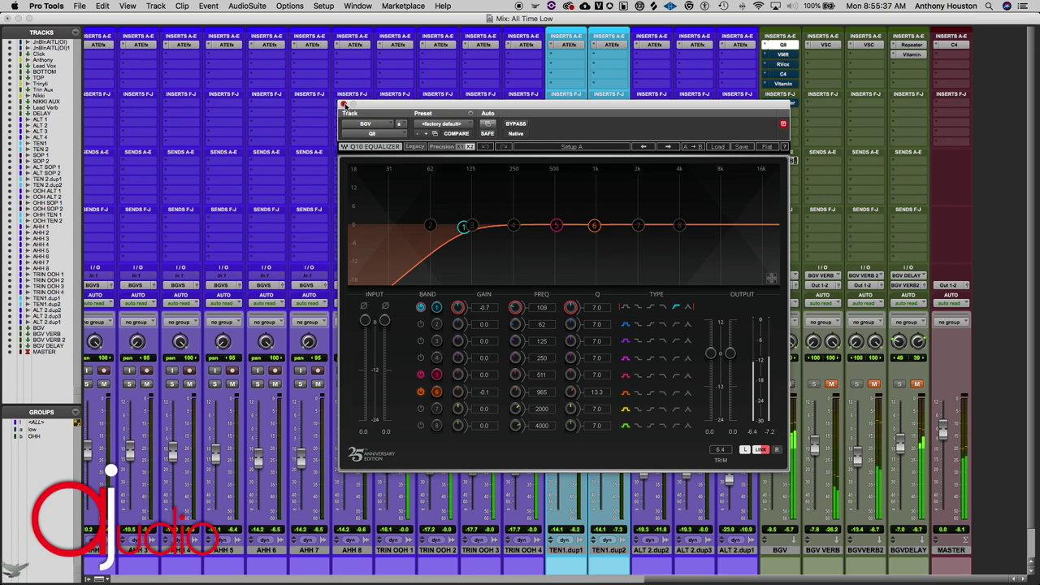
left_click(344, 106)
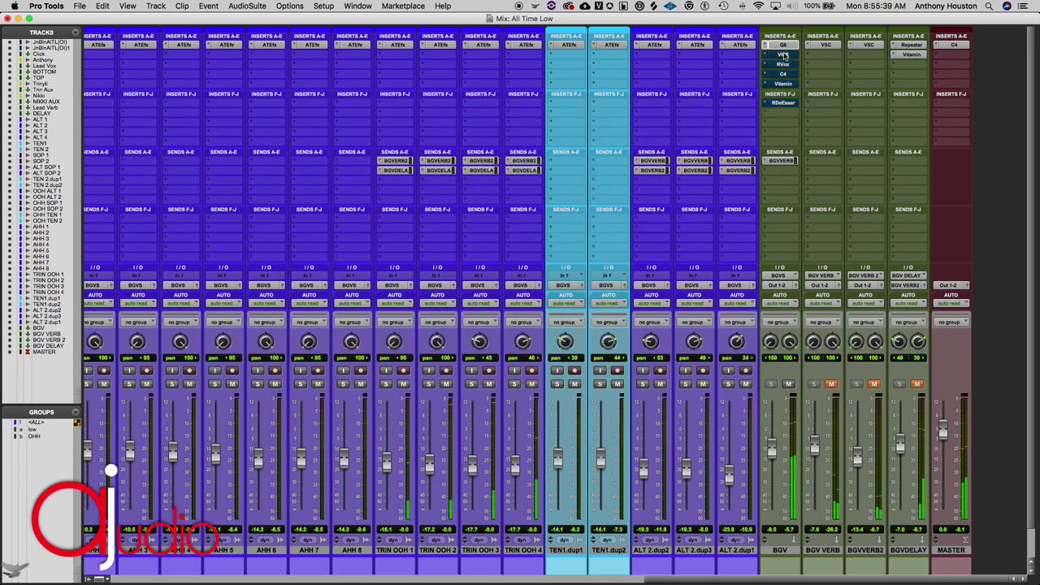
Take the Virtual Mix Rack on the BGV bus out of bypass, look through its modules and switch off the Trimmer.
left_click(784, 54)
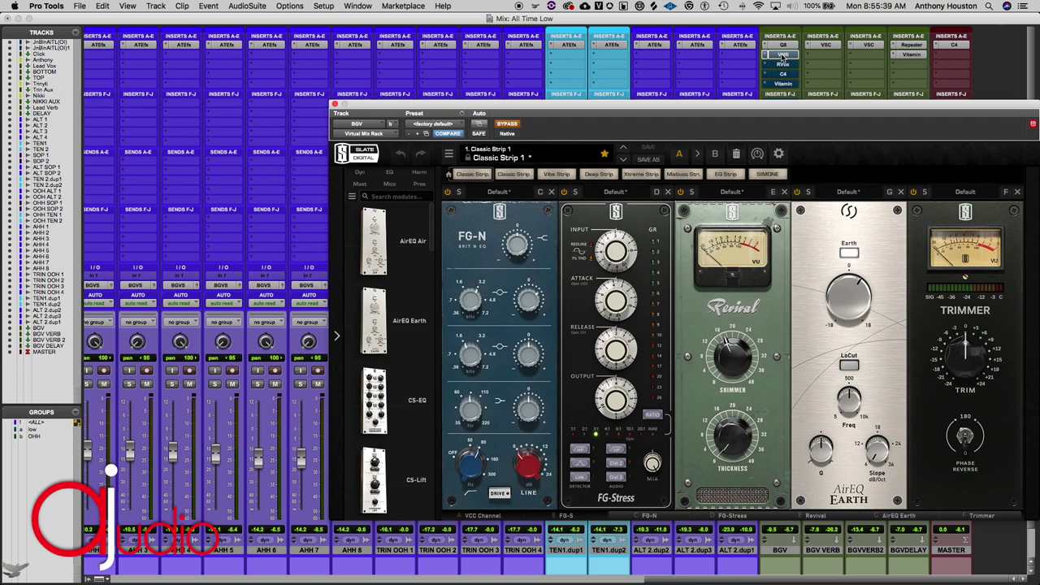
left_click(507, 125)
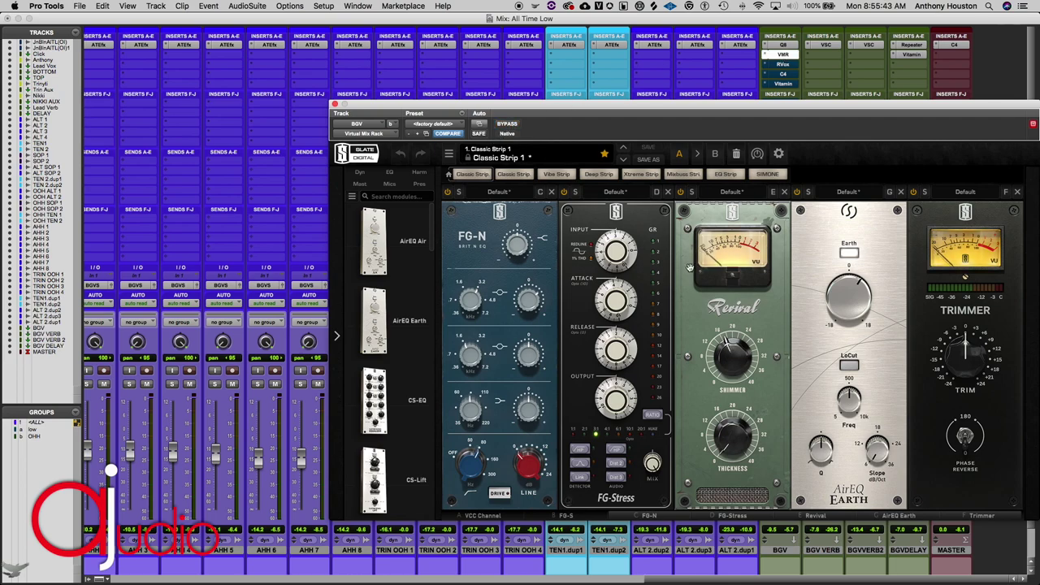
left_click(479, 515)
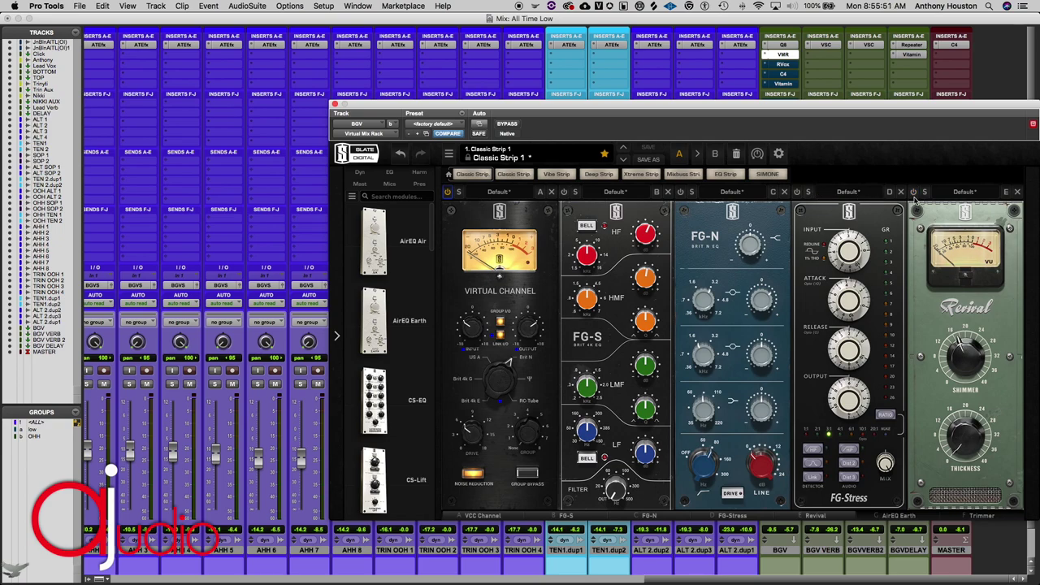
left_click(901, 518)
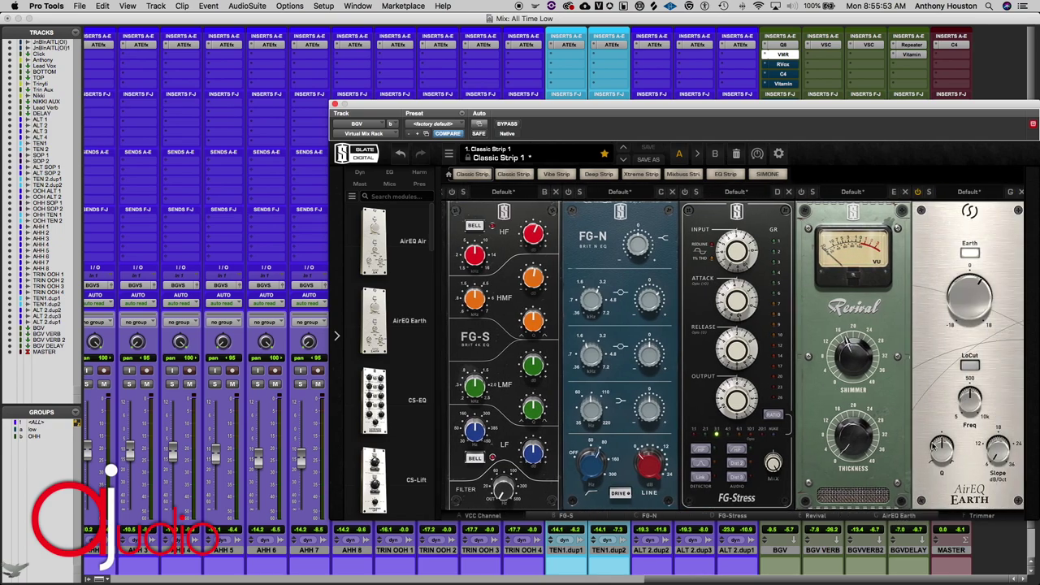
left_click(981, 517)
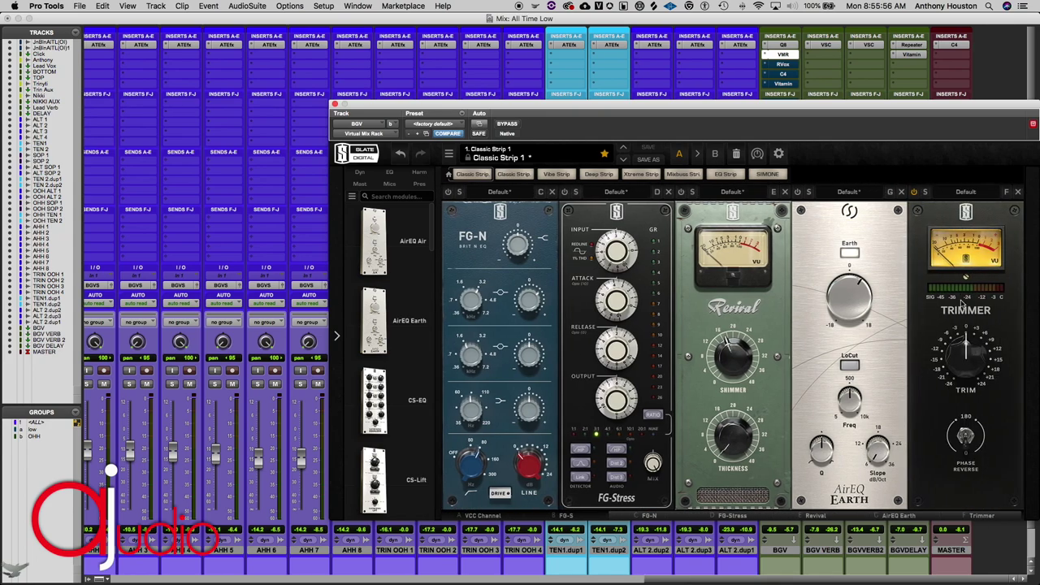
left_click(912, 193)
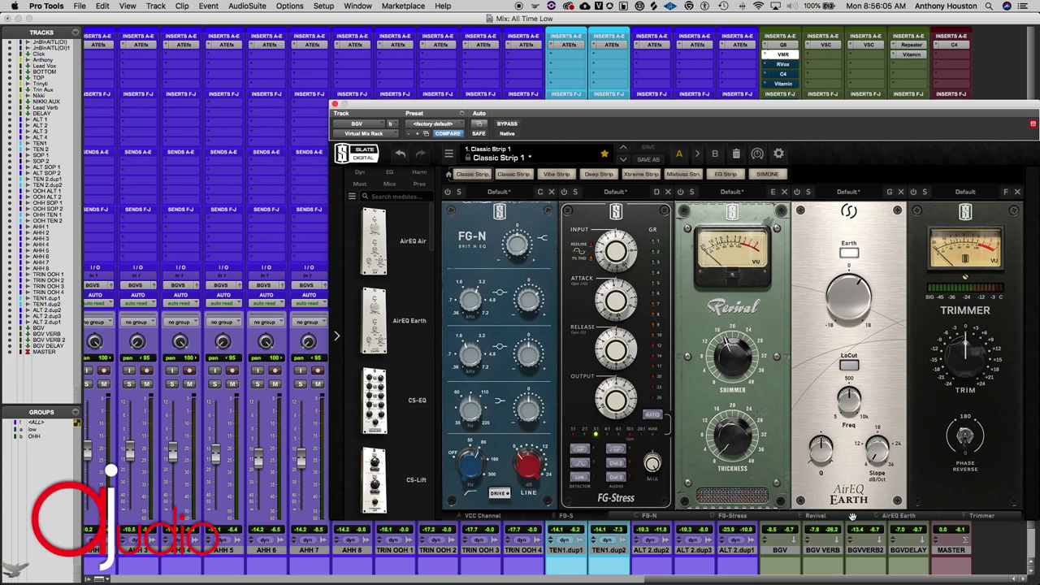
Show the Virtual Channel module at the start of the rack and compare the playing vocals with it off and on.
left_click(439, 517)
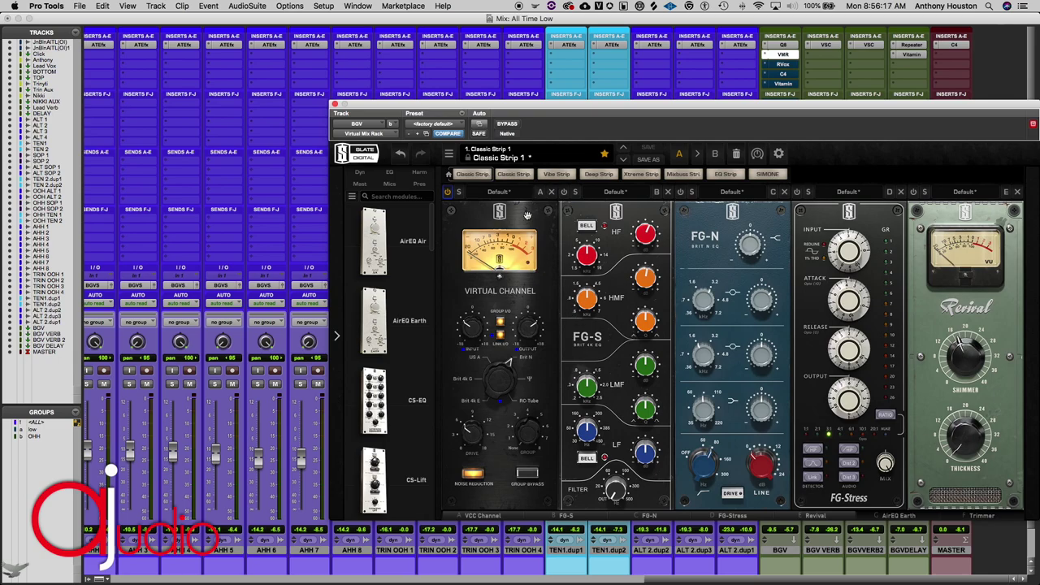
left_click_drag(527, 111, 489, 71)
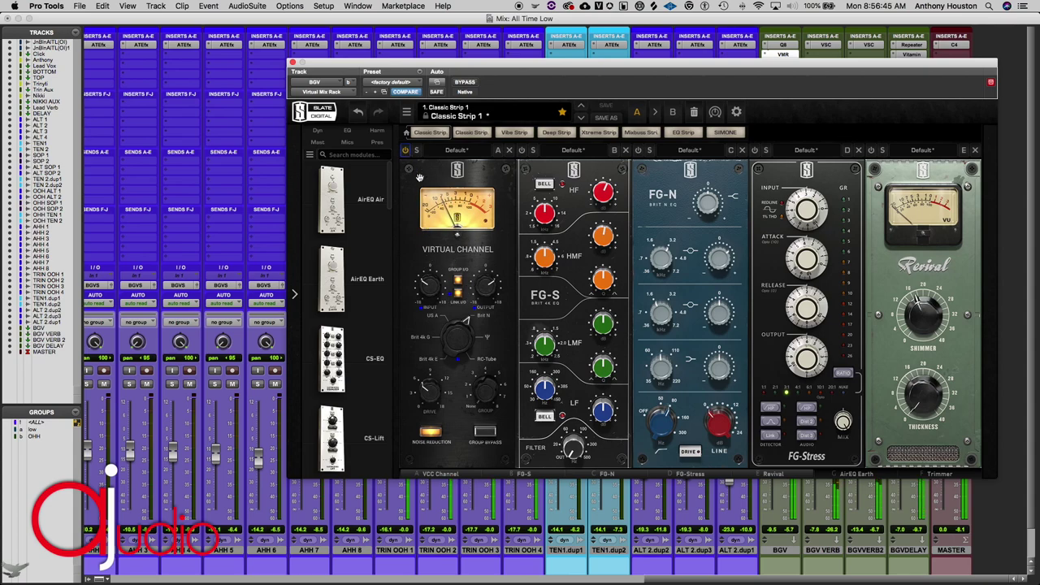
left_click(406, 151)
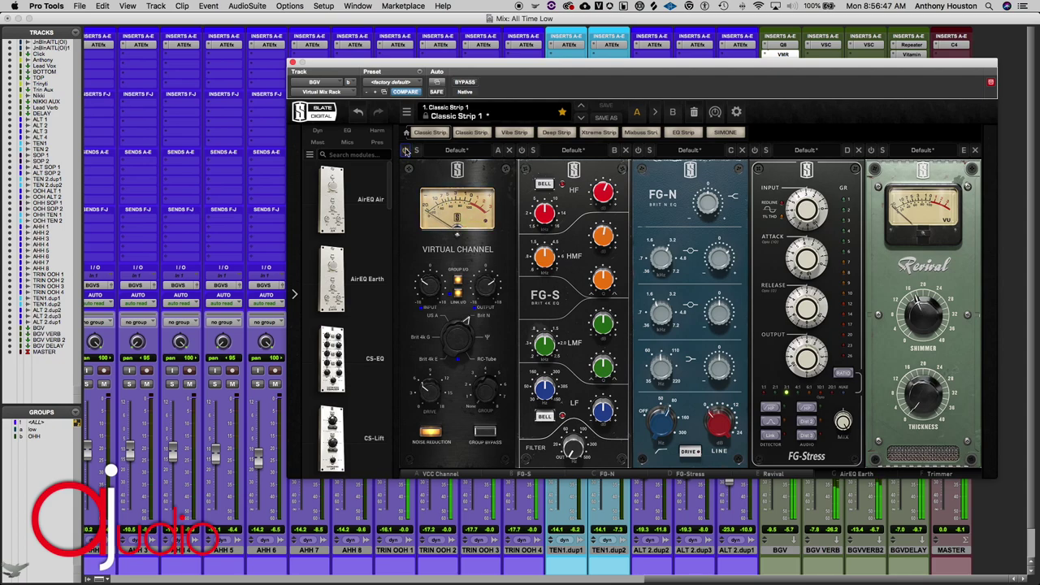
left_click(406, 151)
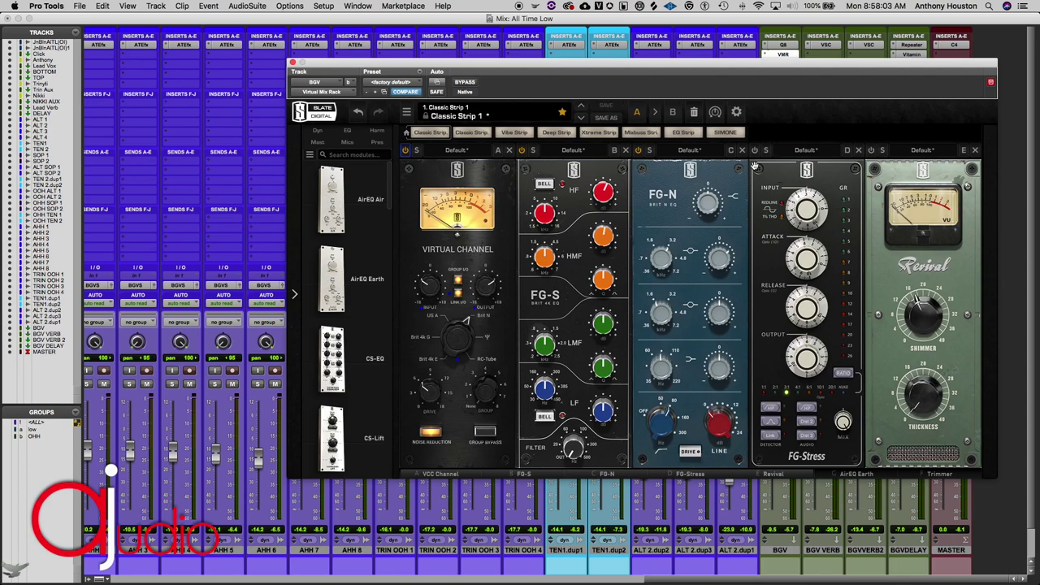
Review the rack's modules through AirEQ Earth during playback, switch on the Trimmer and close the Virtual Mix Rack.
left_click_drag(745, 68, 701, 72)
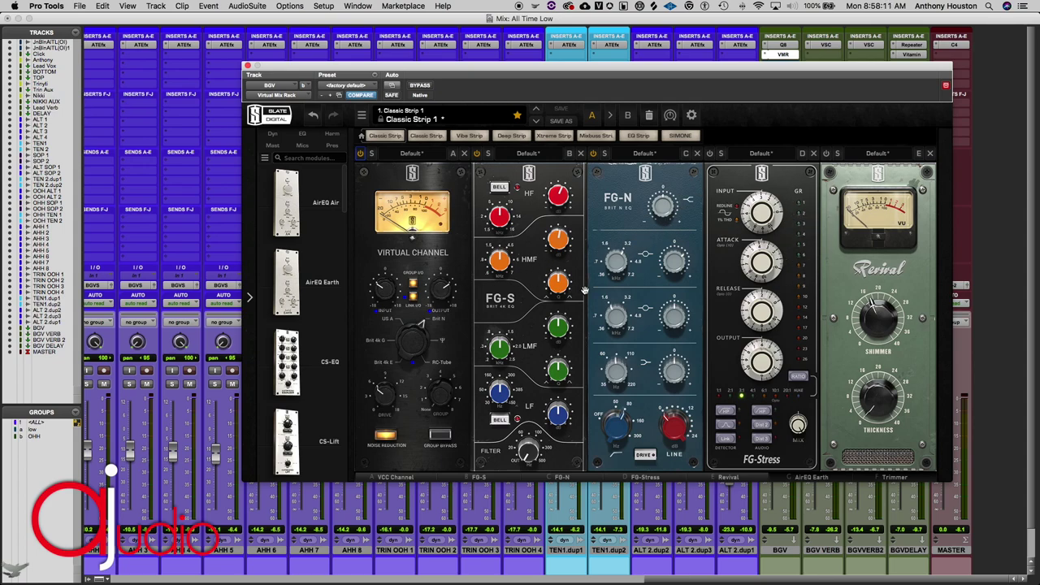
left_click_drag(921, 72, 914, 136)
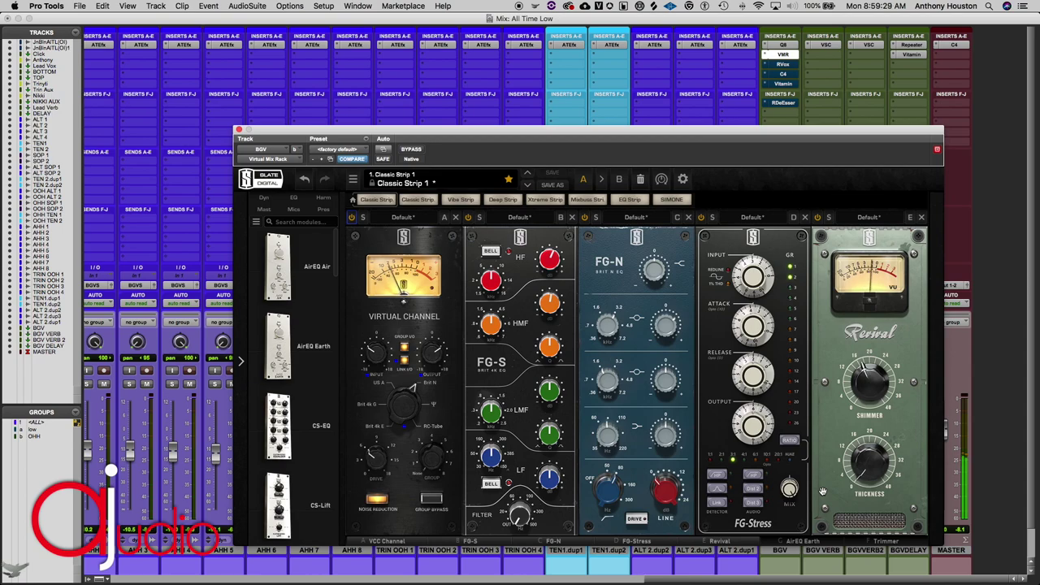
left_click(801, 543)
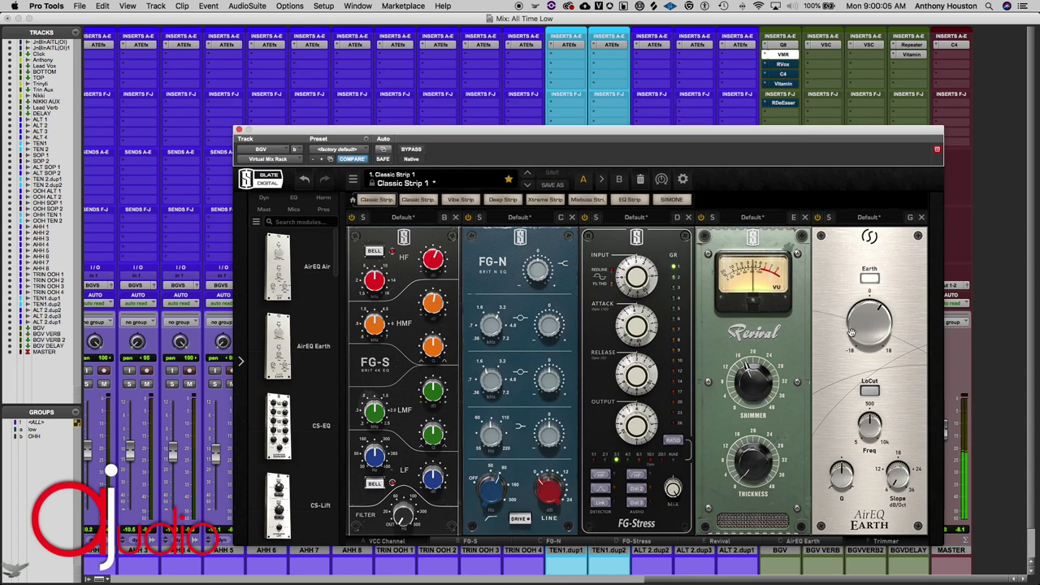
left_click(876, 545)
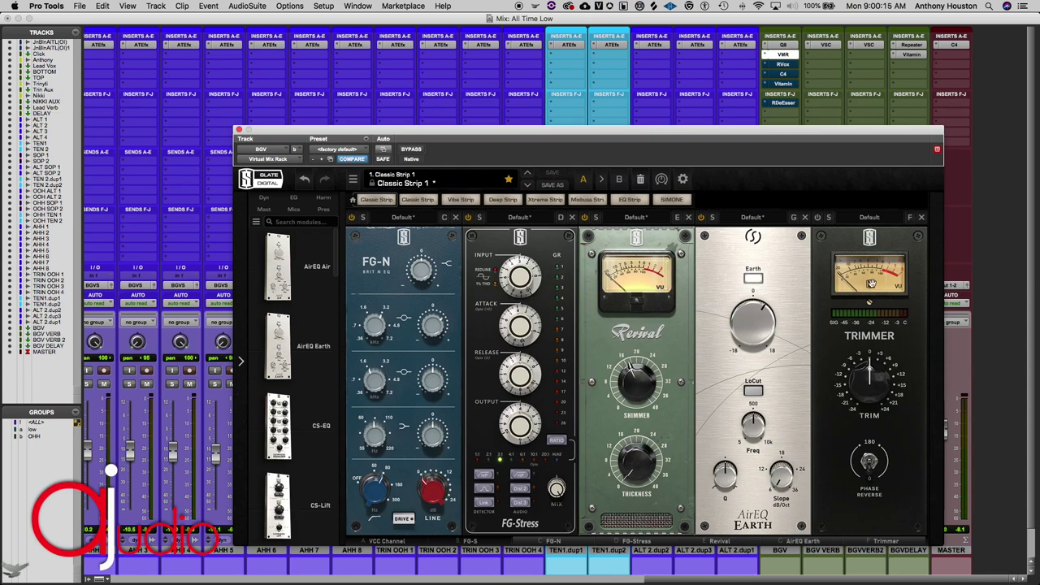
left_click(818, 218)
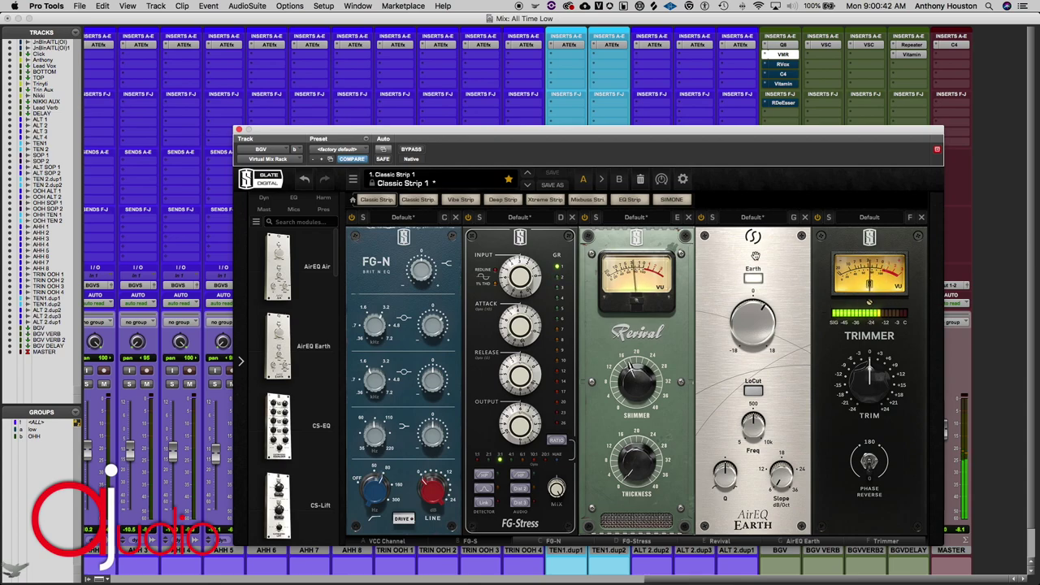
left_click(239, 130)
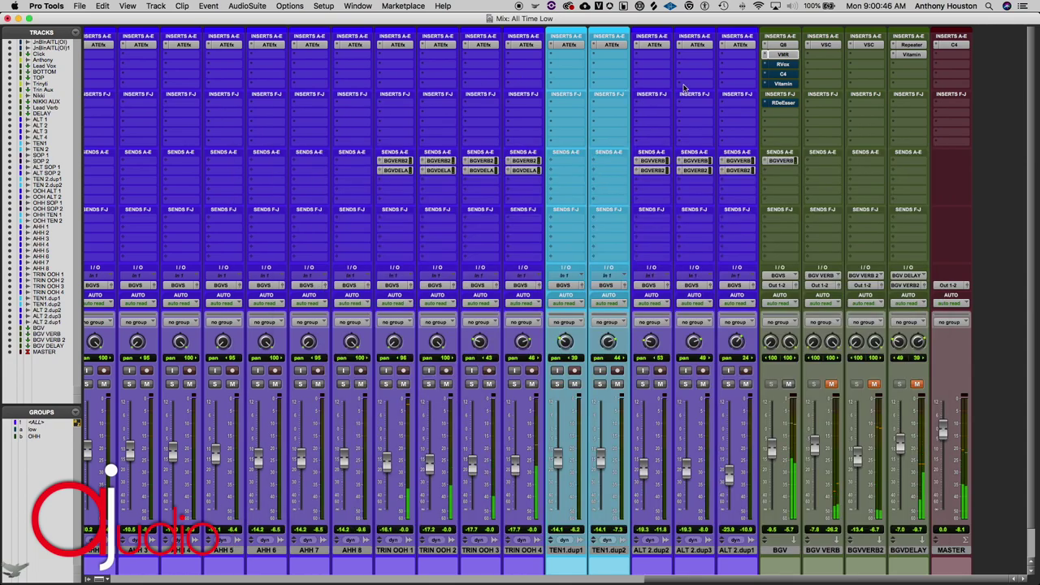
Open the Renaissance Vox compressor on the BGV bus, play the background vocals and take the compressor out of bypass.
left_click(784, 64)
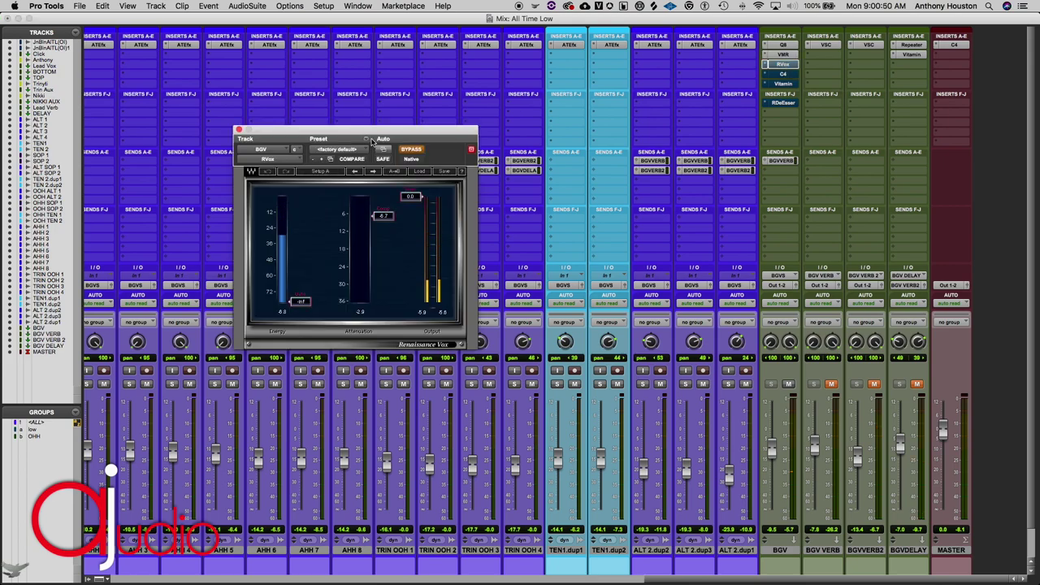
left_click_drag(388, 134, 758, 163)
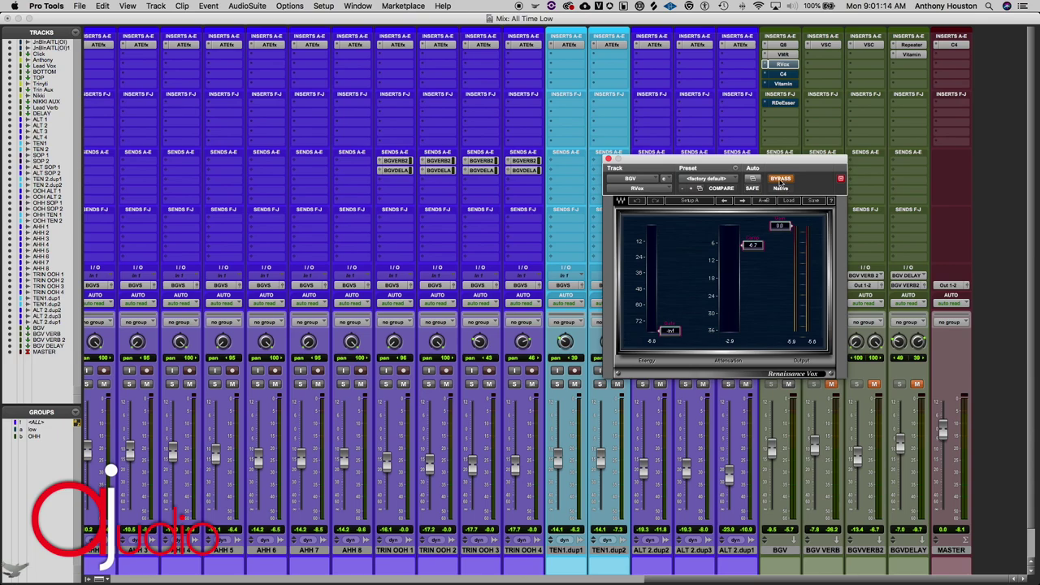
key("space")
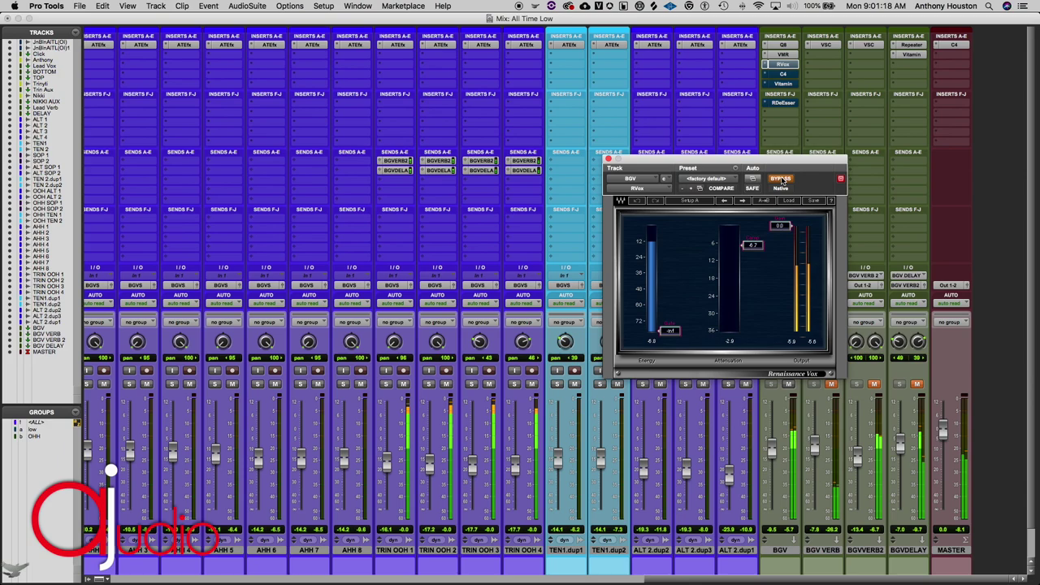
left_click(783, 180)
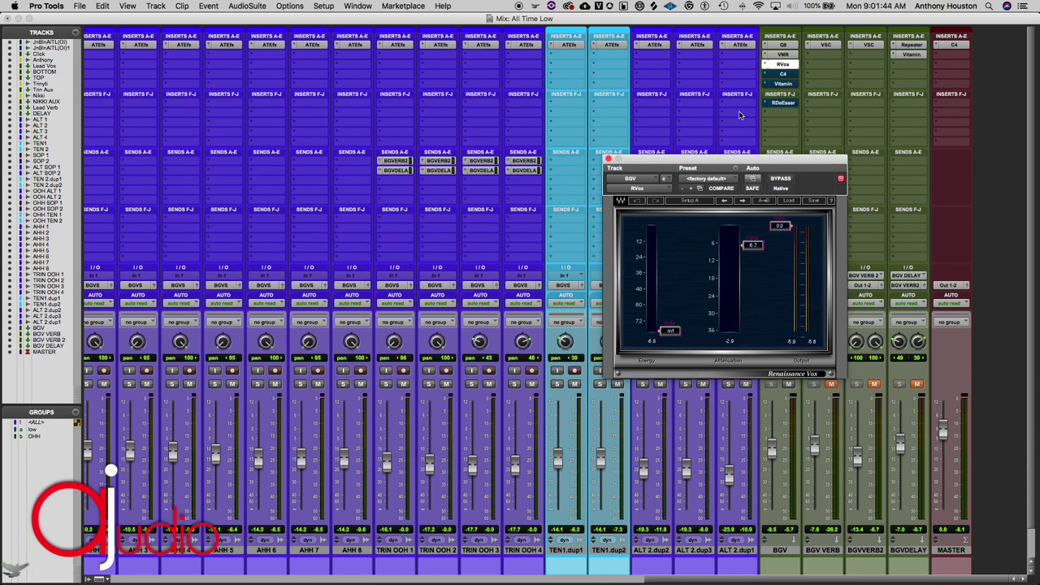
Recheck the Virtual Mix Rack briefly, play the vocals with Renaissance Vox active and close the compressor.
left_click(783, 54)
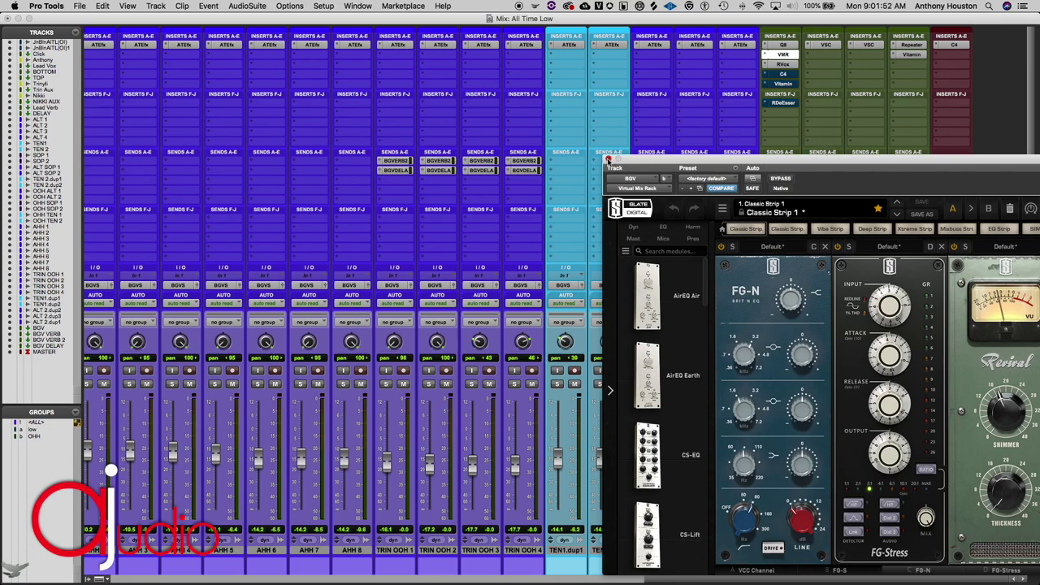
left_click(608, 159)
left_click(782, 64)
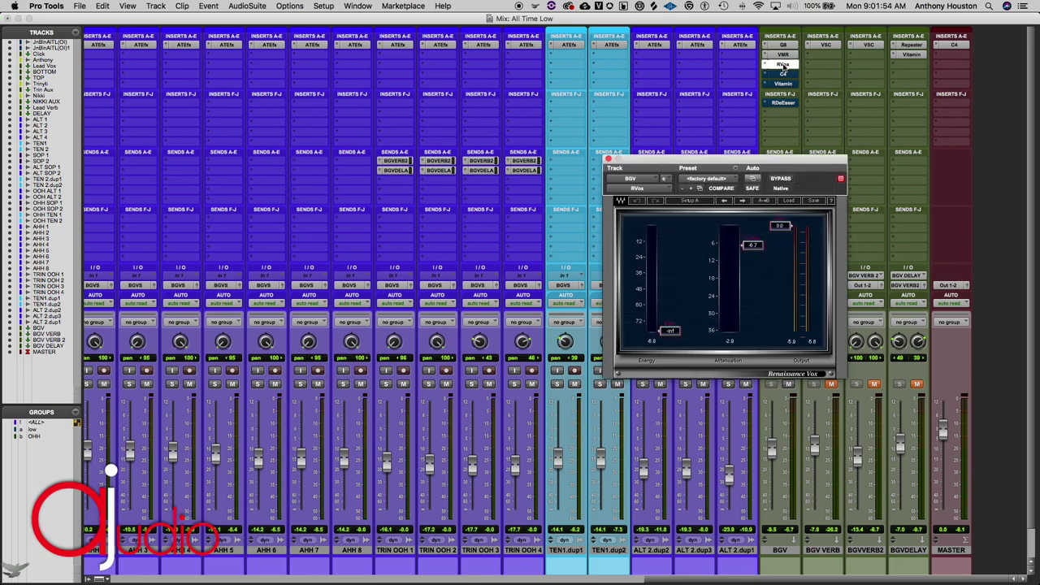
key("space")
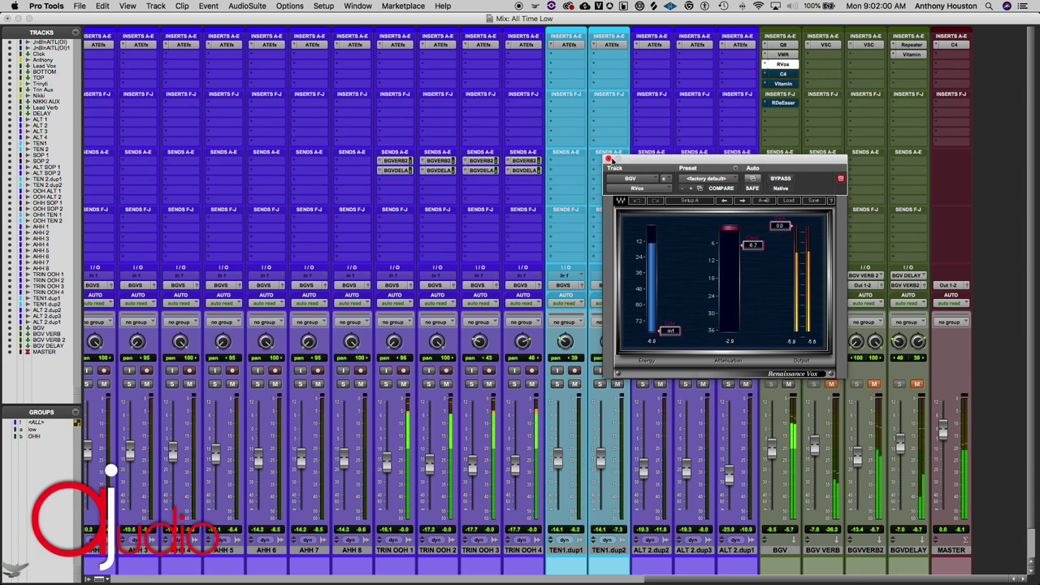
left_click(608, 159)
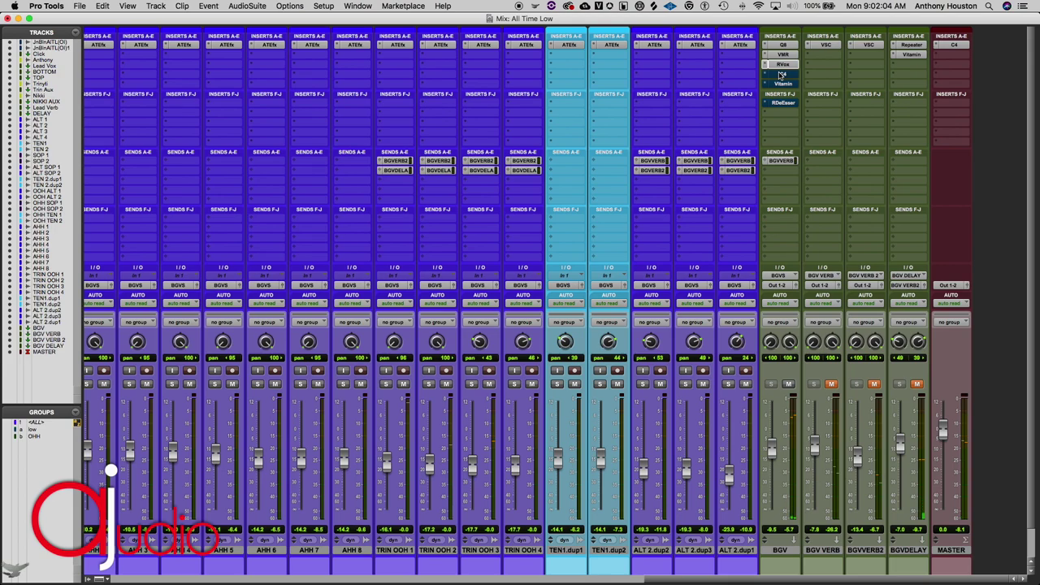
Open the C4 multiband processor on the BGV bus, compare the vocals with it bypassed and active, leave it active and close it.
scroll(782, 75, "left", 1)
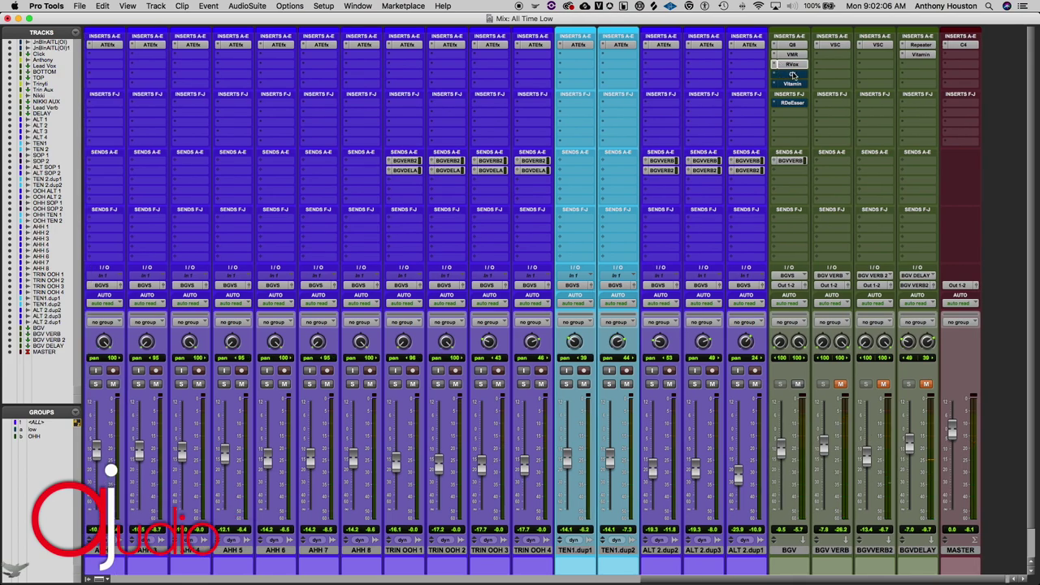
left_click(794, 74)
left_click(782, 177)
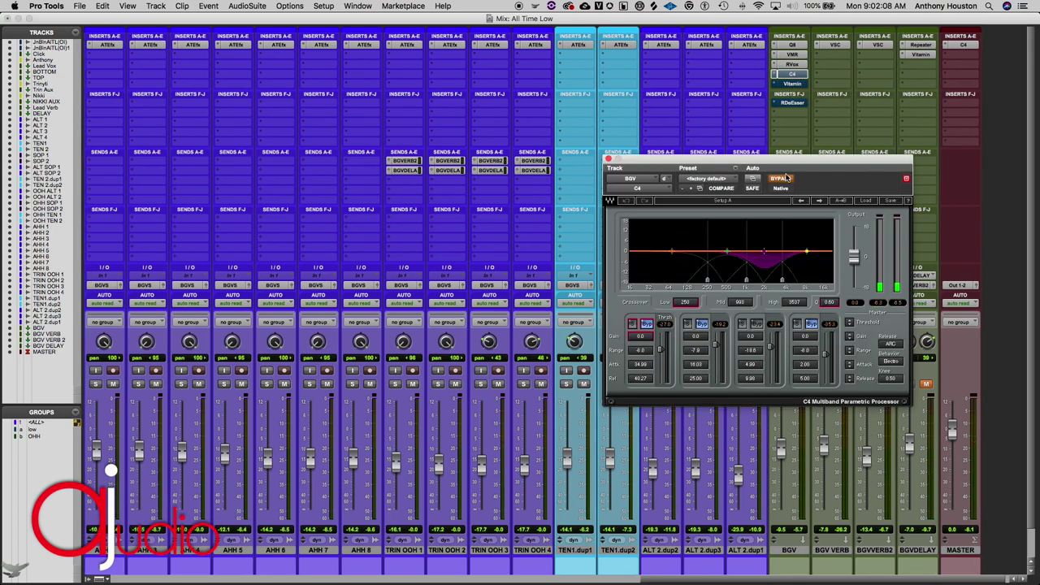
left_click(782, 178)
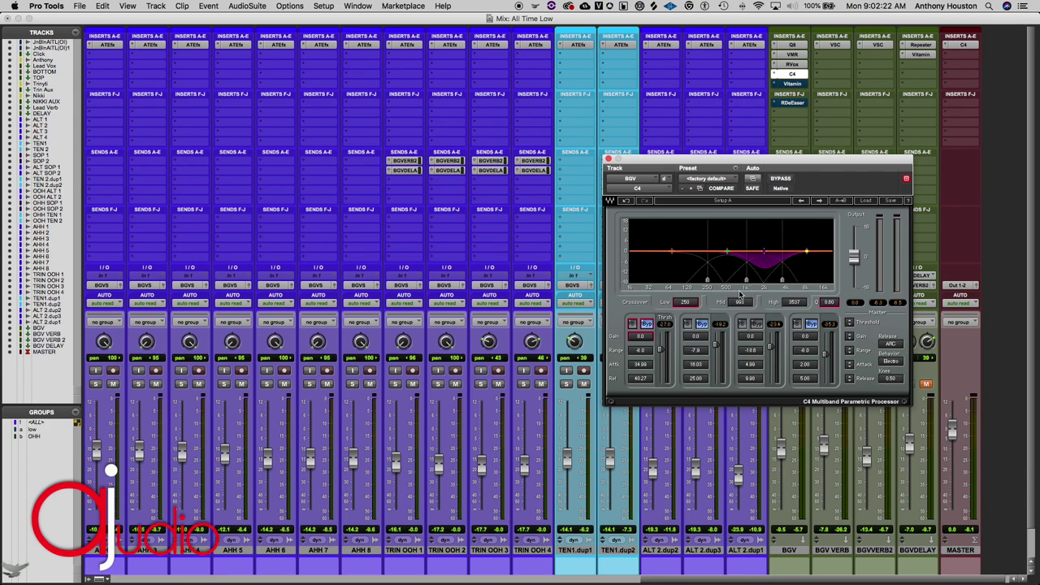
left_click(782, 179)
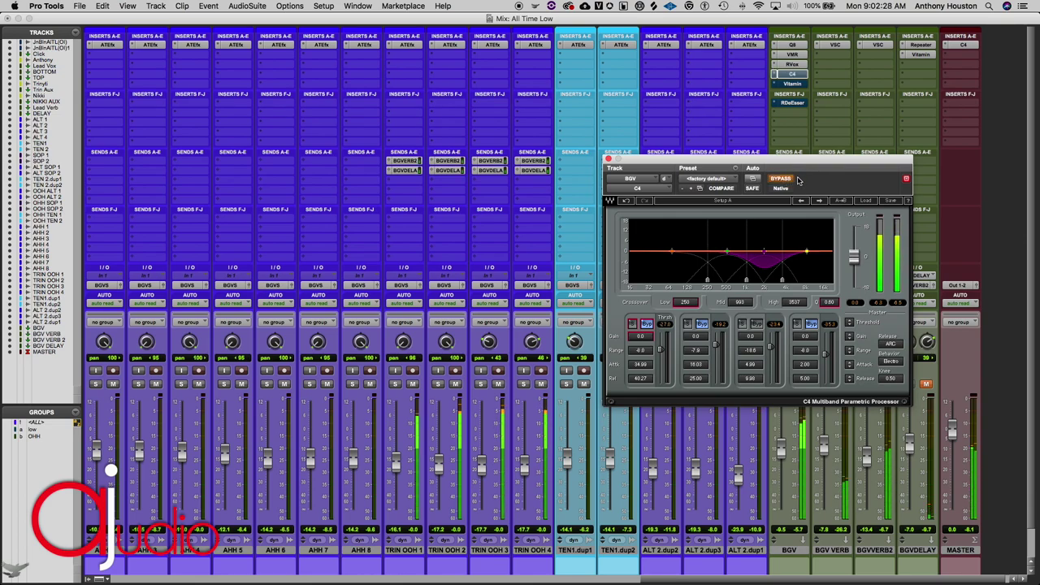
left_click(779, 179)
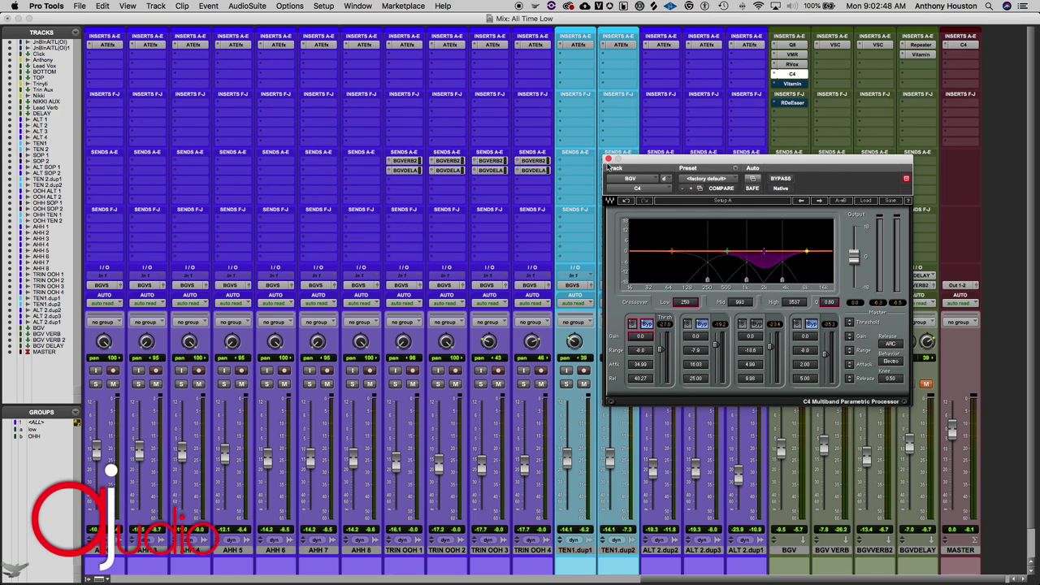
left_click(608, 158)
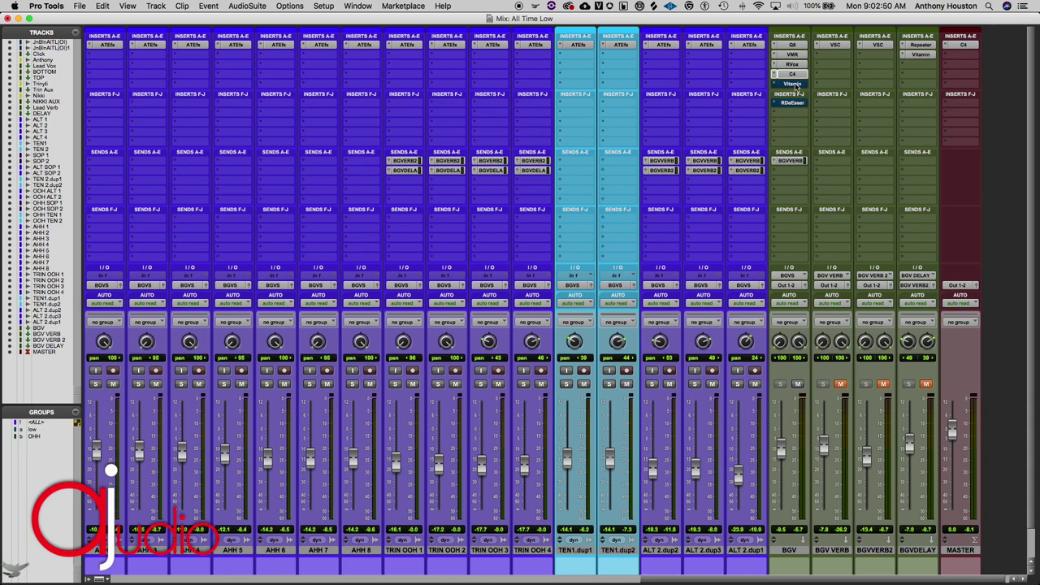
Open the Vitamin enhancer on the BGV bus and look through its factory preset categories, including Vocals, without loading a preset.
left_click(793, 83)
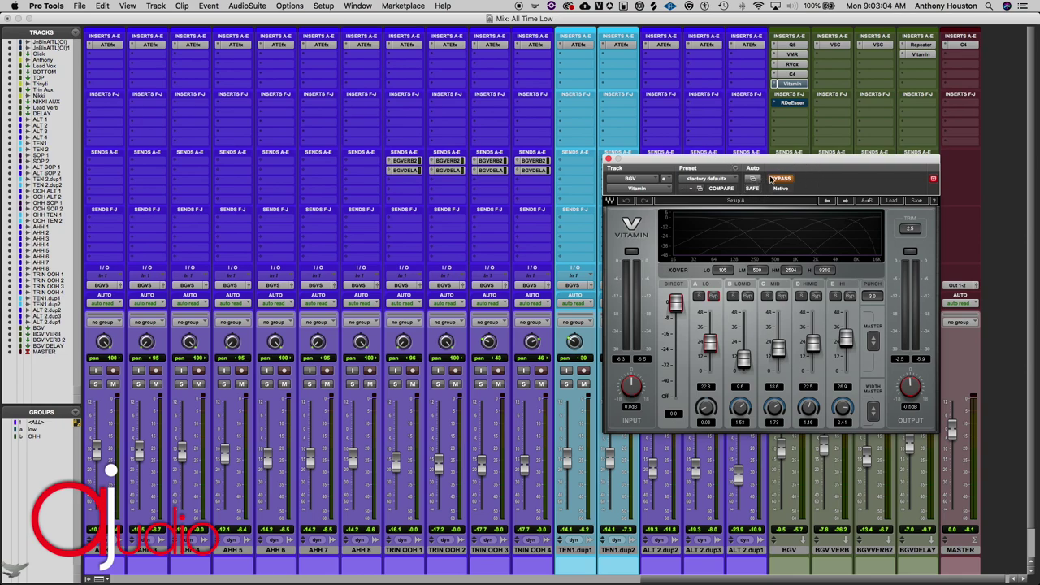
scroll(805, 170, "left", 1)
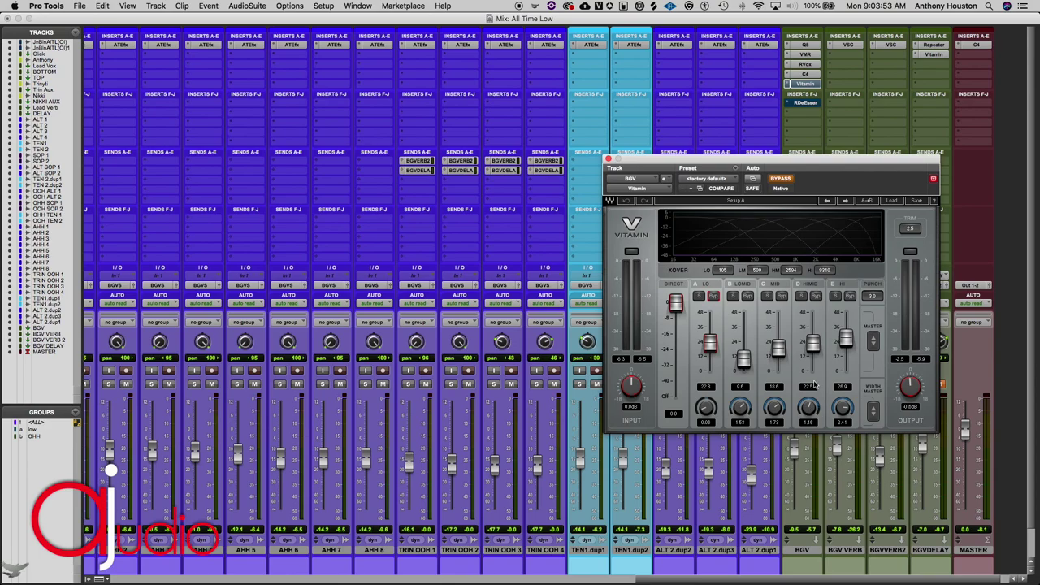
left_click(898, 201)
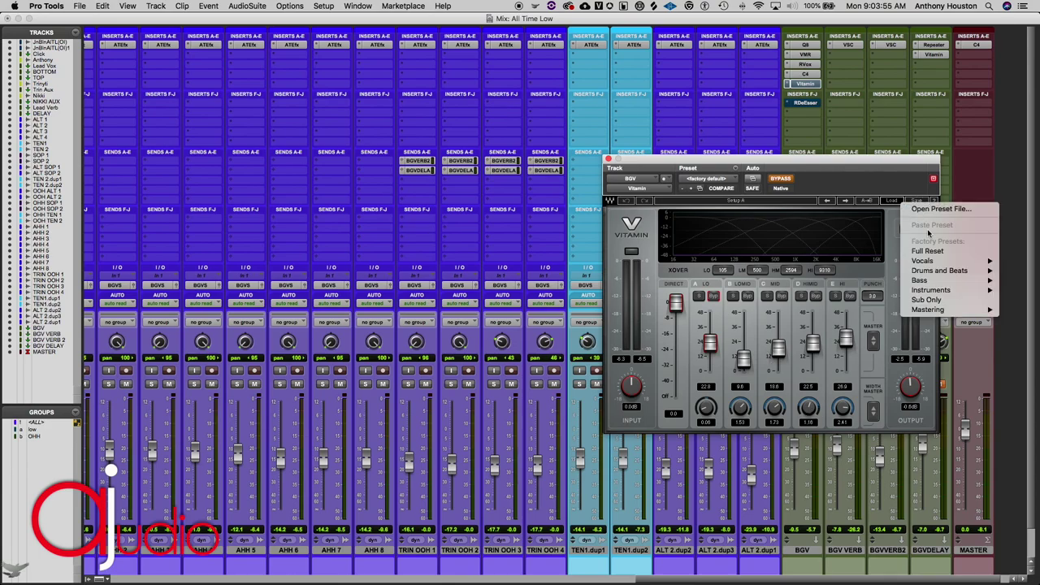
mouse_move(946, 263)
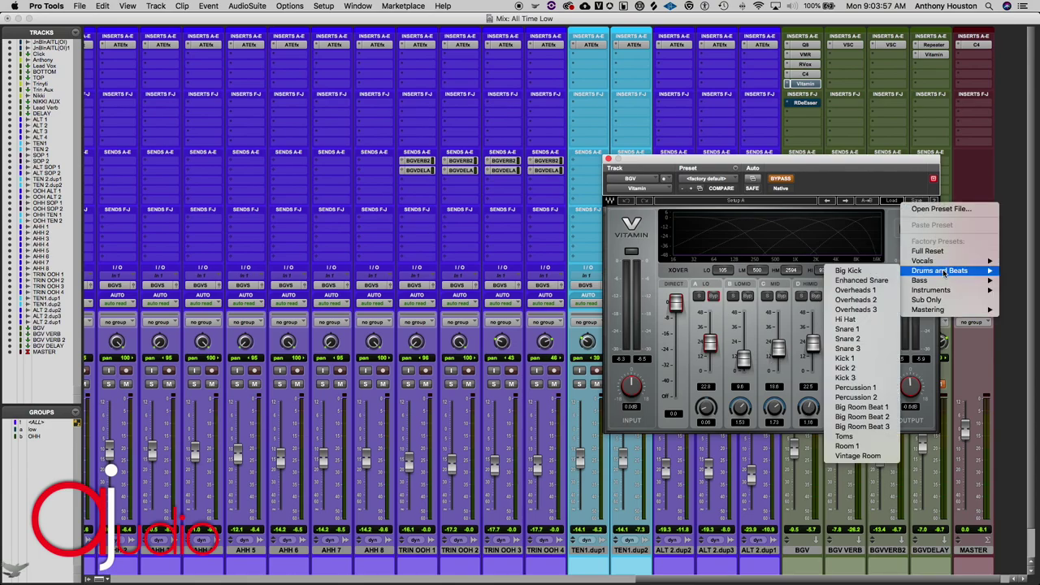
mouse_move(941, 290)
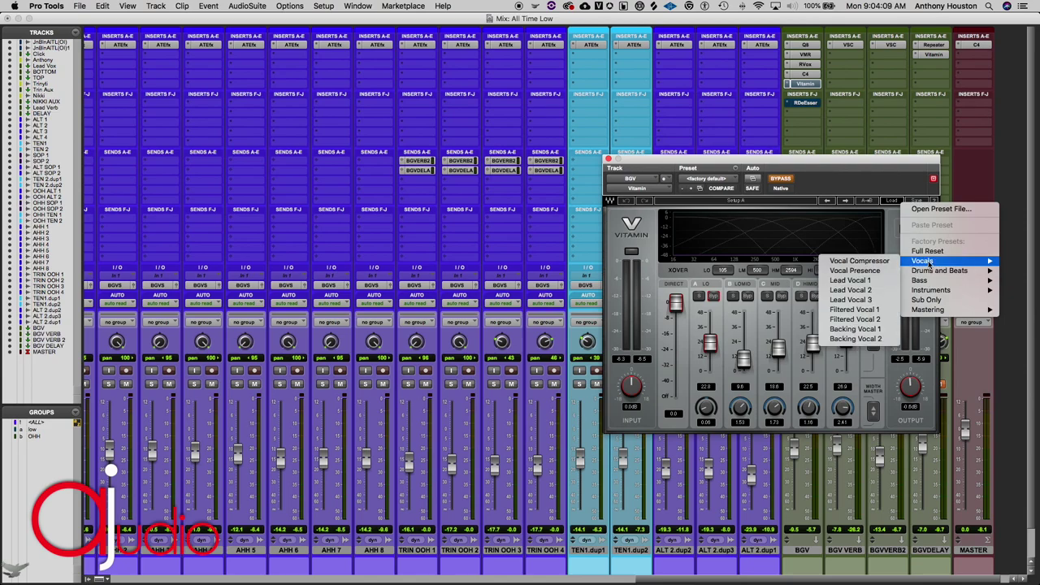
left_click(853, 169)
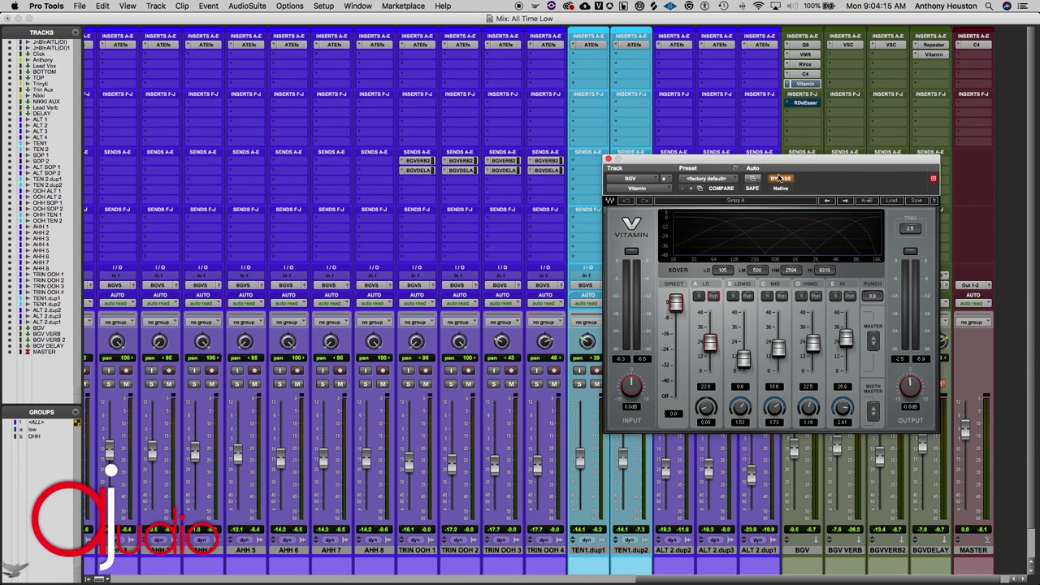
Play the background vocals to compare Vitamin off and on, and point out its upper crossover frequencies and high-mid fader.
key("space")
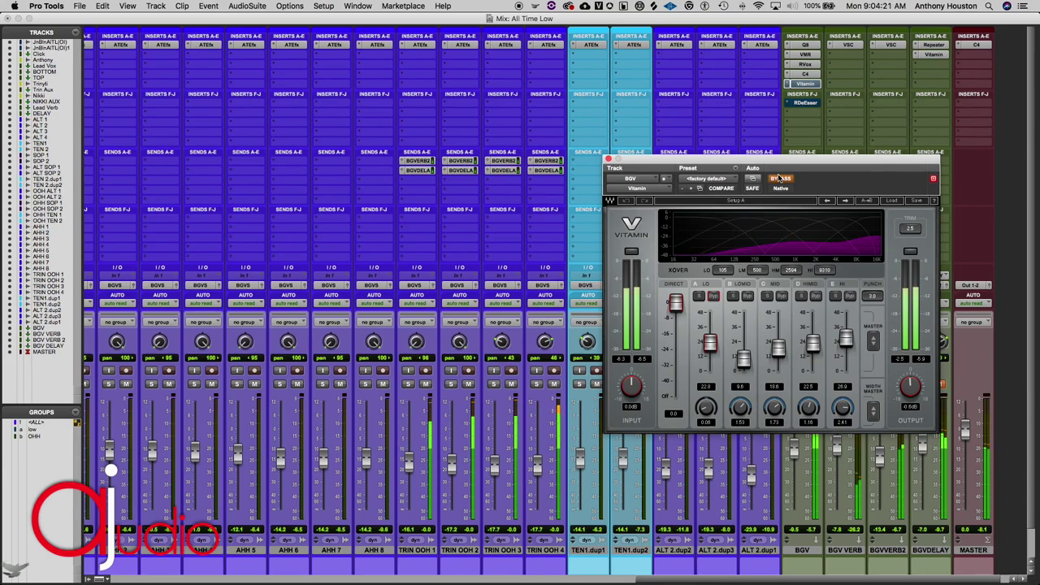
left_click(779, 178)
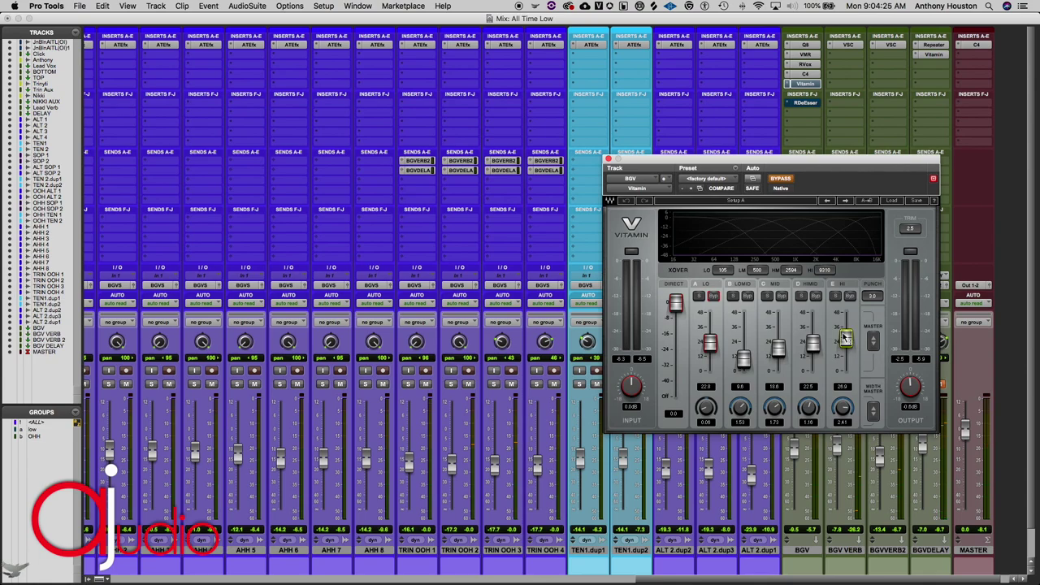
left_click(826, 272)
left_click(792, 272)
left_click(813, 347)
Play the background vocals, take Vitamin out of bypass on the BGV bus and close it.
key("space")
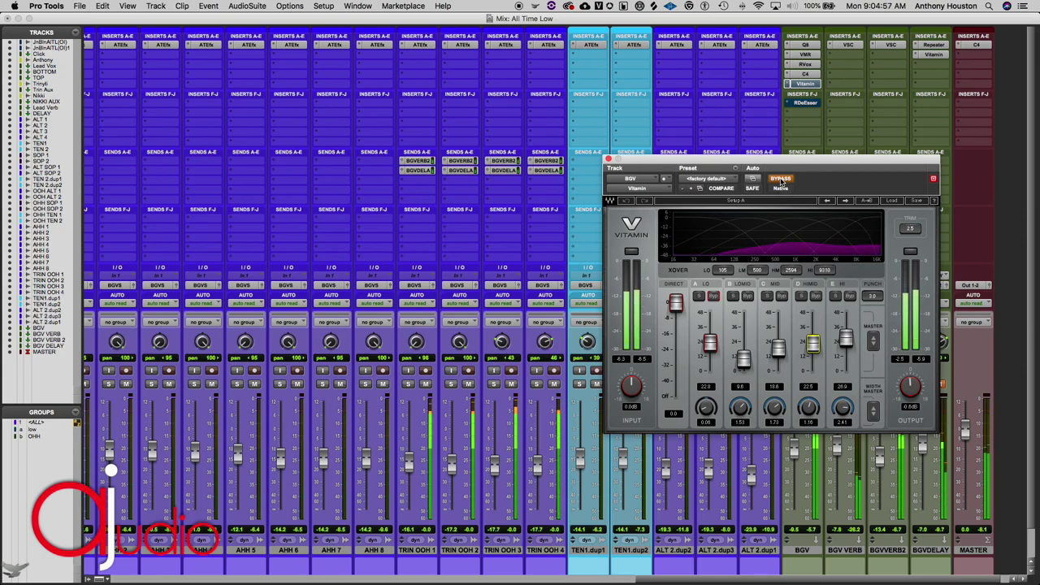
left_click(781, 180)
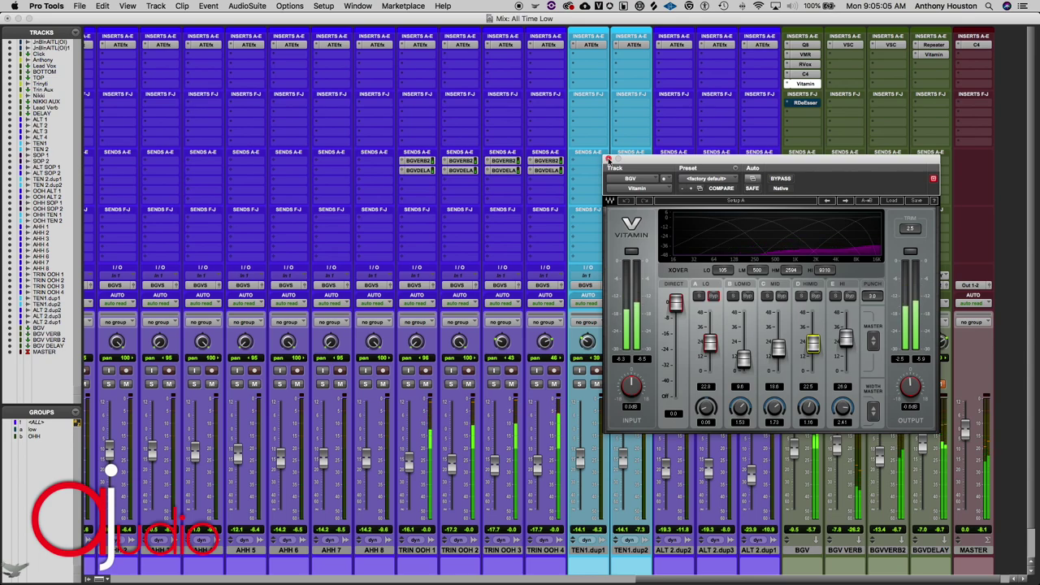
left_click(608, 159)
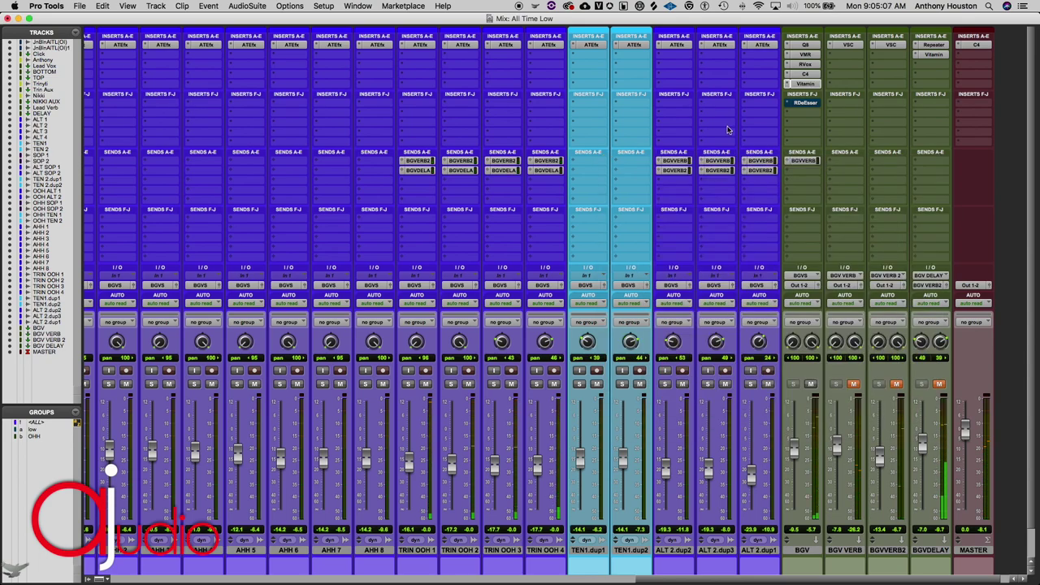
Open the Renaissance DeEsser on the BGV bus, take it out of bypass and close it.
left_click(806, 102)
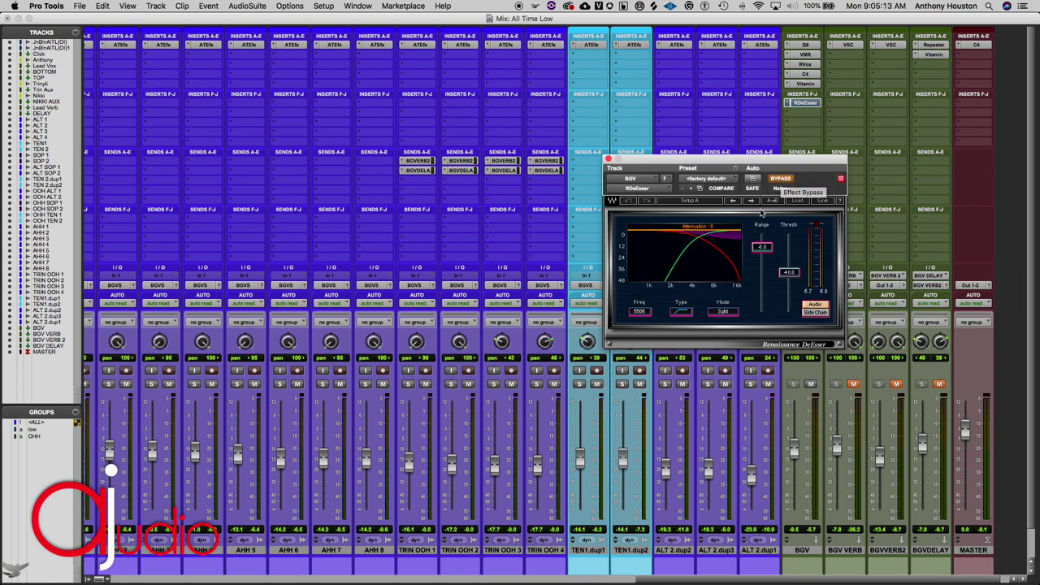
left_click(782, 180)
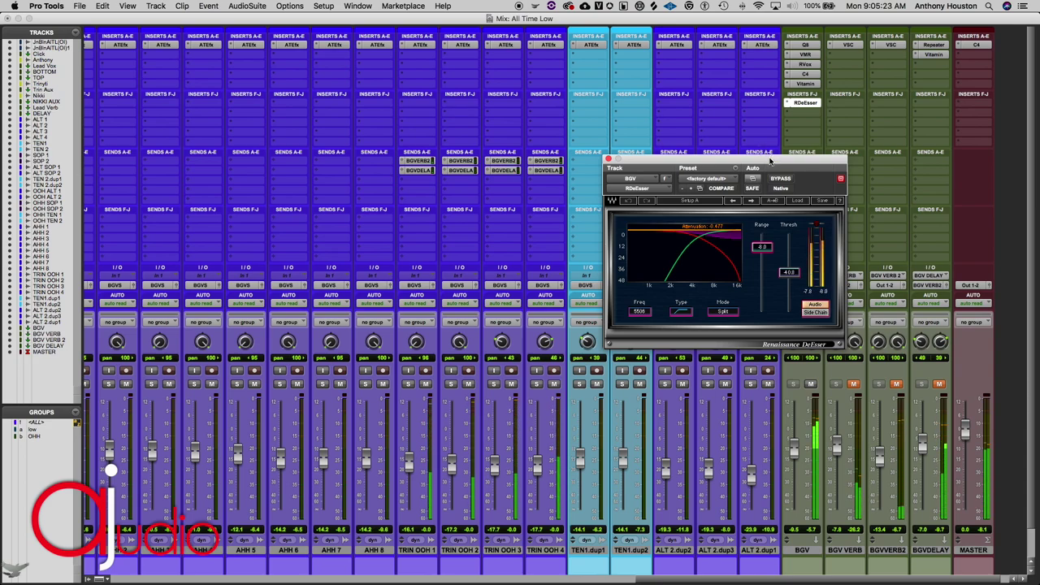
left_click(608, 158)
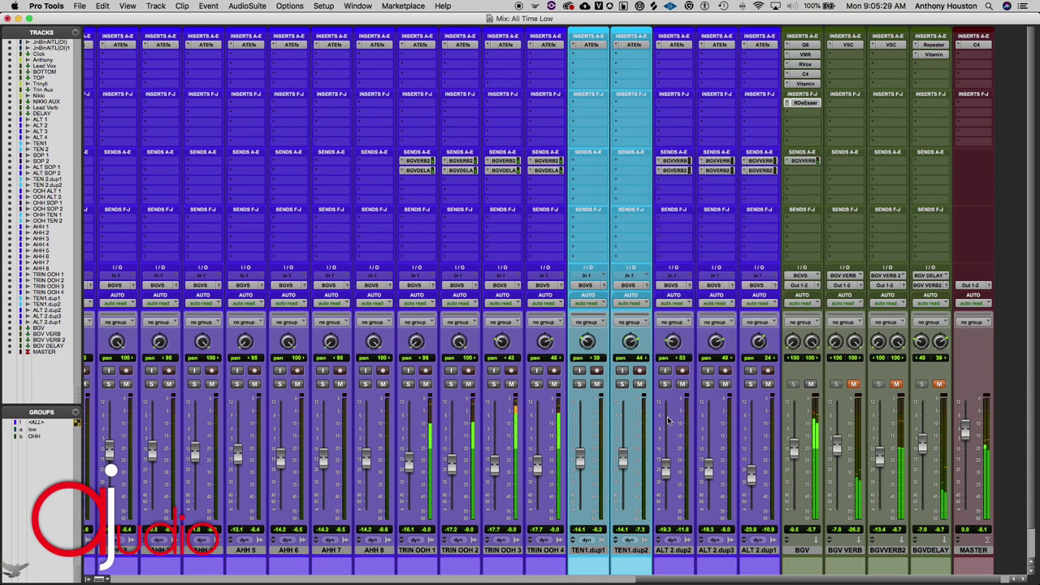
Unmute the BGV VERB, BGVVERB2 and BGVDELAY effect returns.
scroll(100, 402, "left", 10)
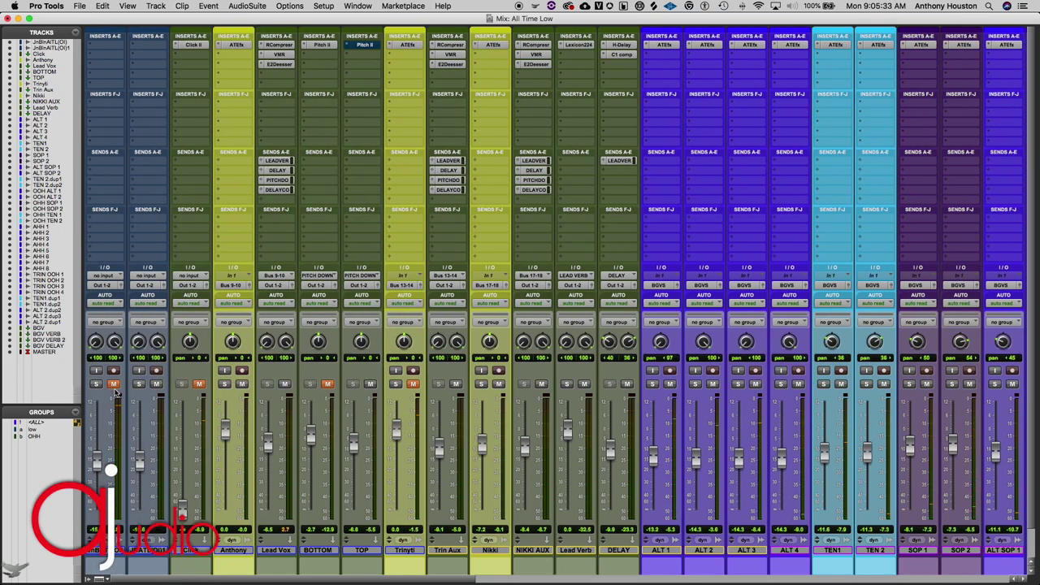
scroll(195, 427, "right", 10)
scroll(217, 438, "left", 1)
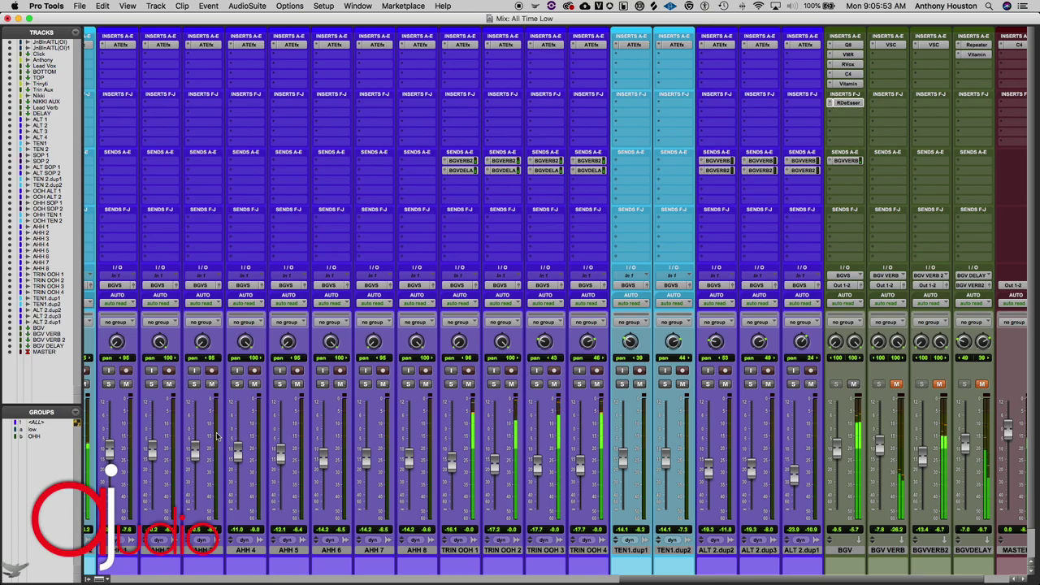
scroll(218, 436, "left", 10)
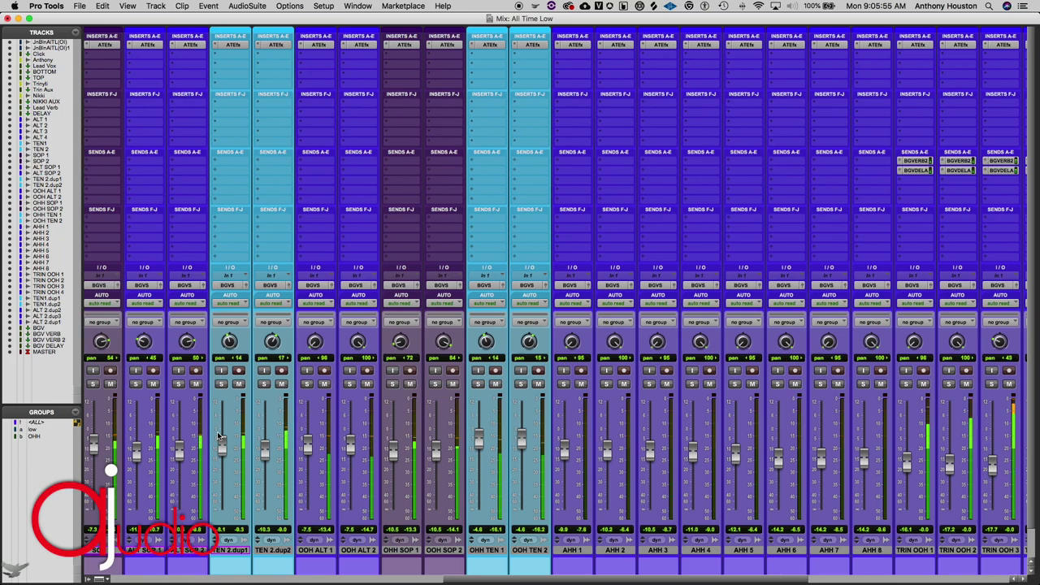
scroll(217, 437, "right", 10)
scroll(218, 436, "right", 5)
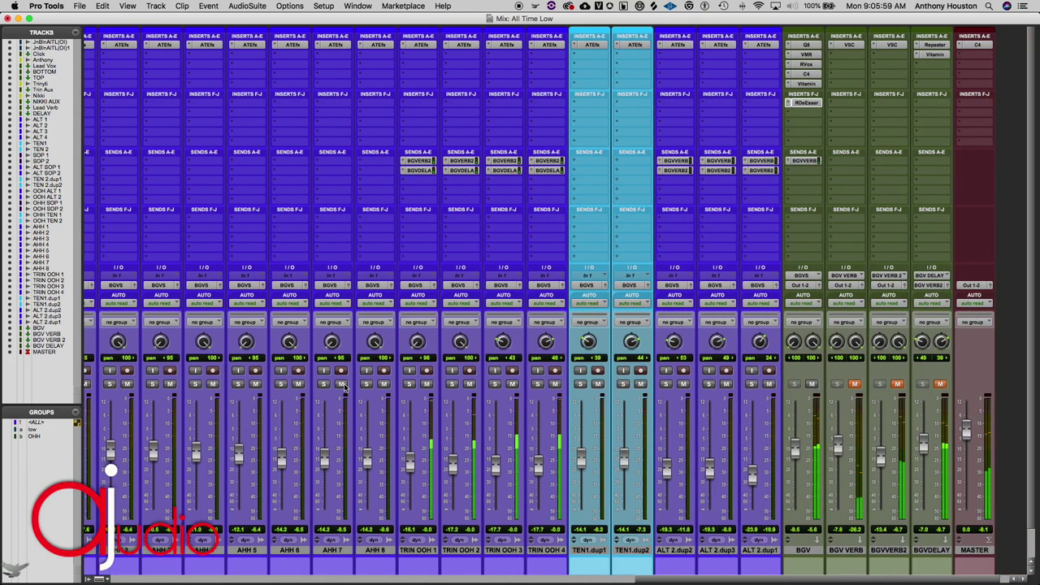
left_click(855, 383)
left_click(897, 383)
left_click(940, 384)
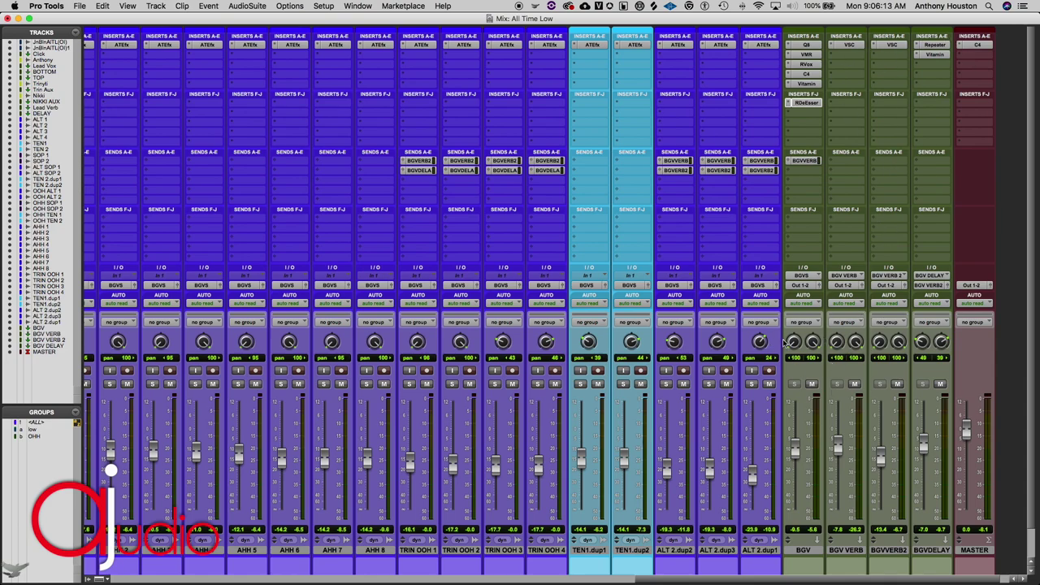
Play the background vocals with the reverb and delay returns active and review the vocal tracks across the mixer.
key("space")
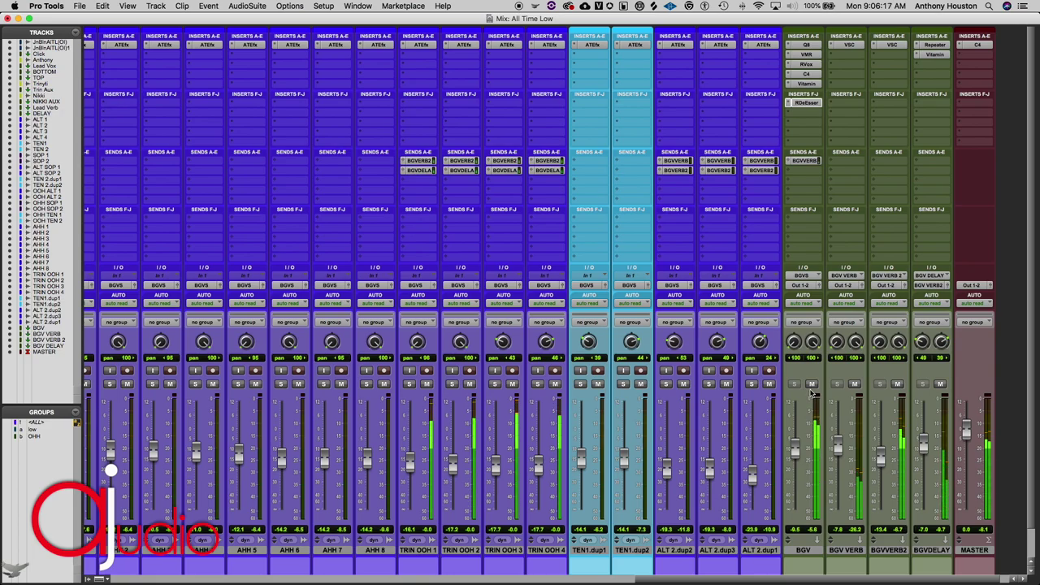
scroll(813, 394, "left", 6)
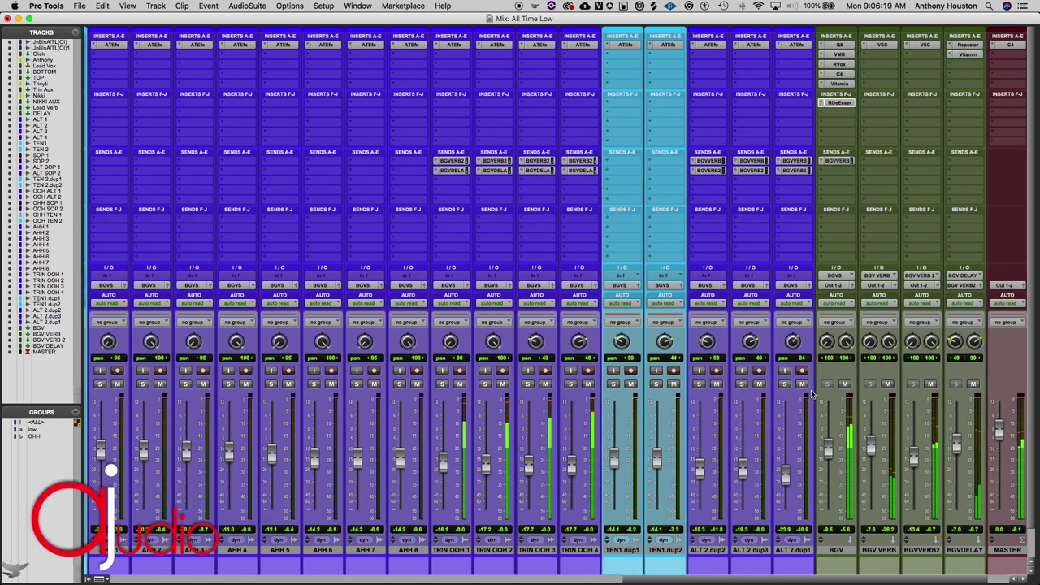
scroll(812, 394, "left", 7)
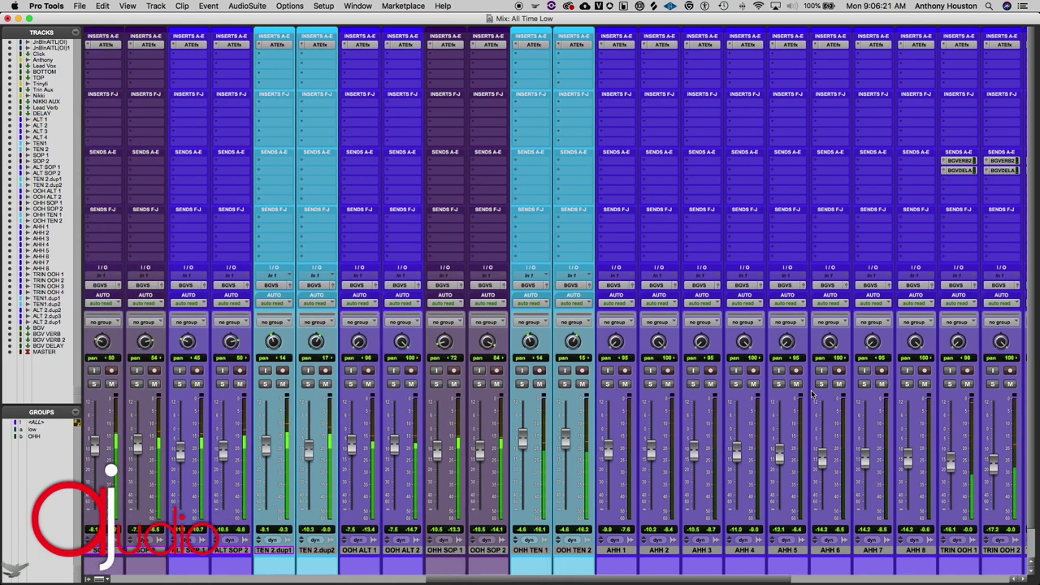
scroll(812, 394, "left", 7)
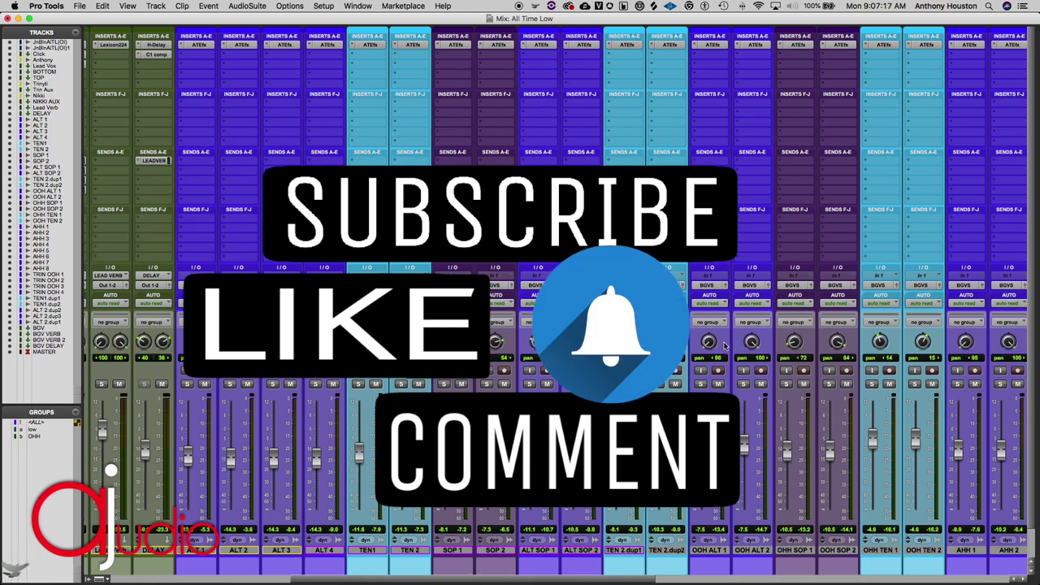
scroll(724, 345, "right", 3)
scroll(720, 345, "right", 1)
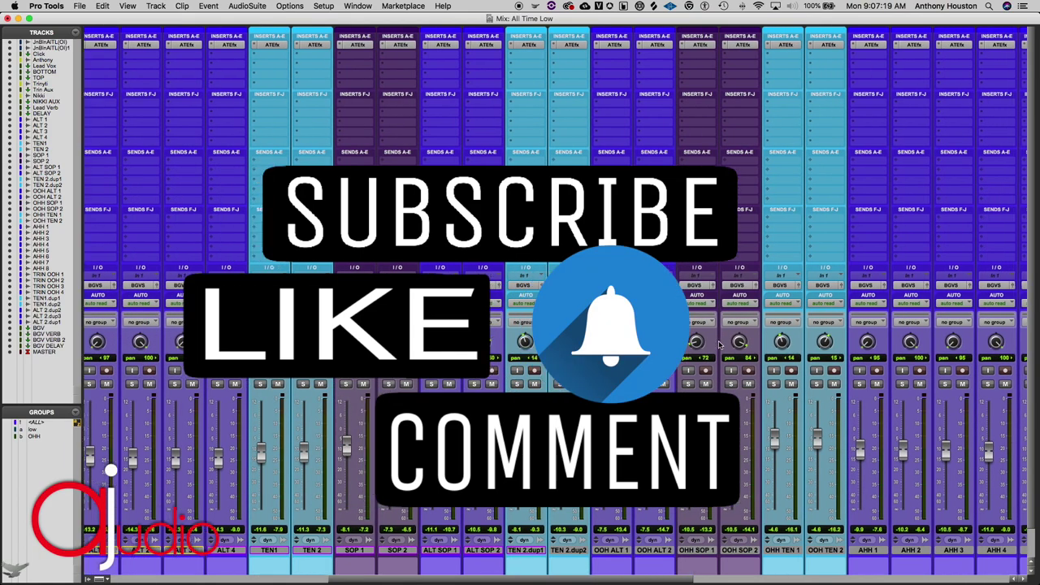
scroll(238, 163, "right", 15)
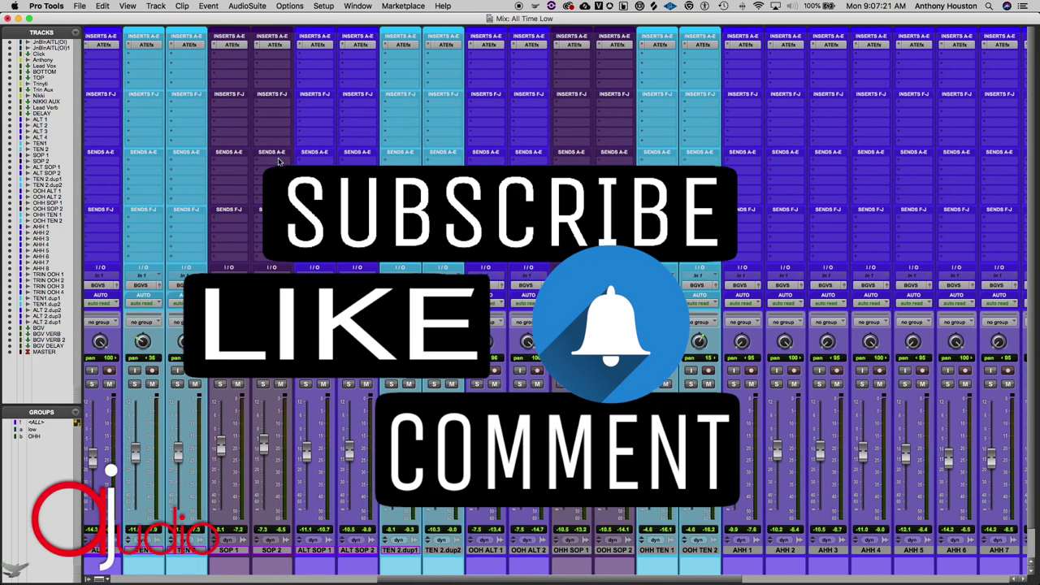